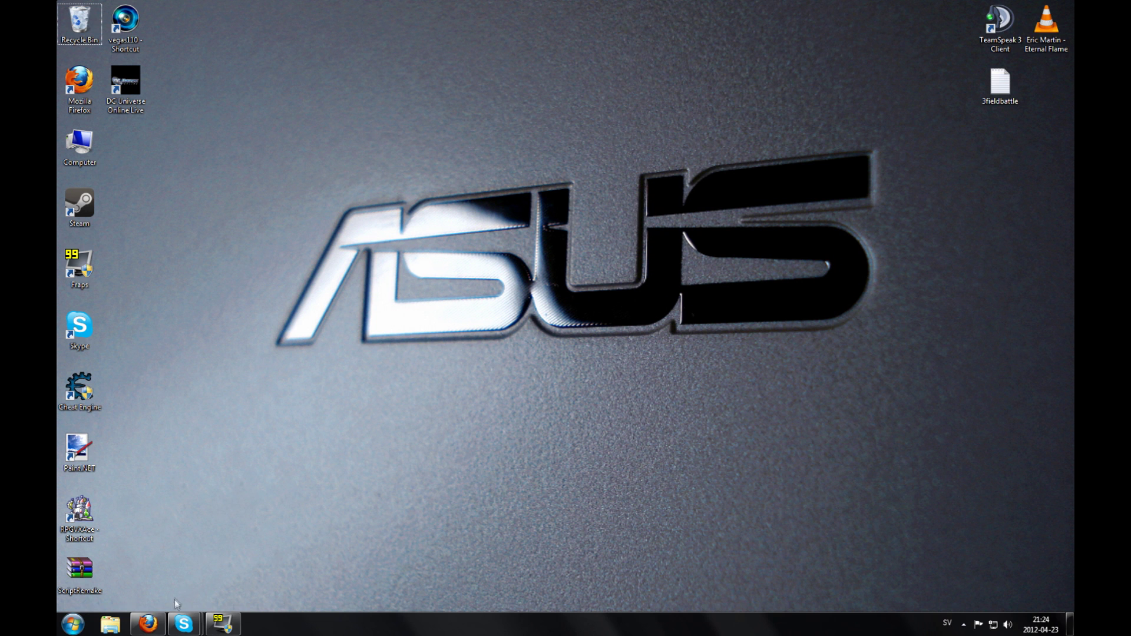
- Restore the Firefox window showing the YouTube RPG Maker VX Ace tutorial
{"action": "left_click", "coordinate": [147, 624]}
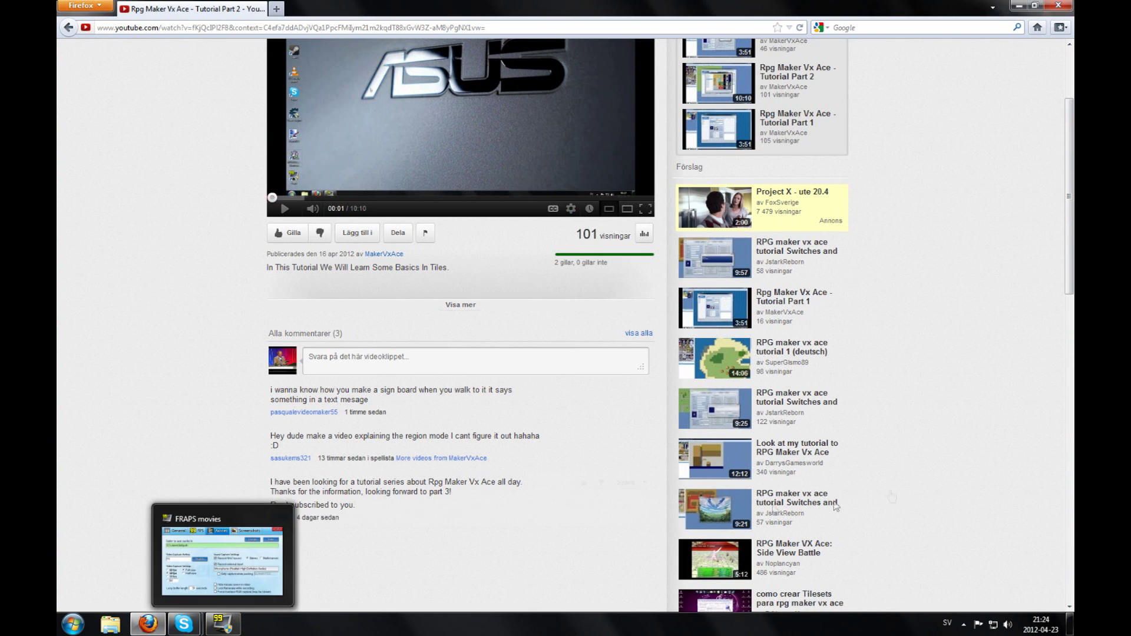
{"action": "mouse_move", "coordinate": [398, 394]}
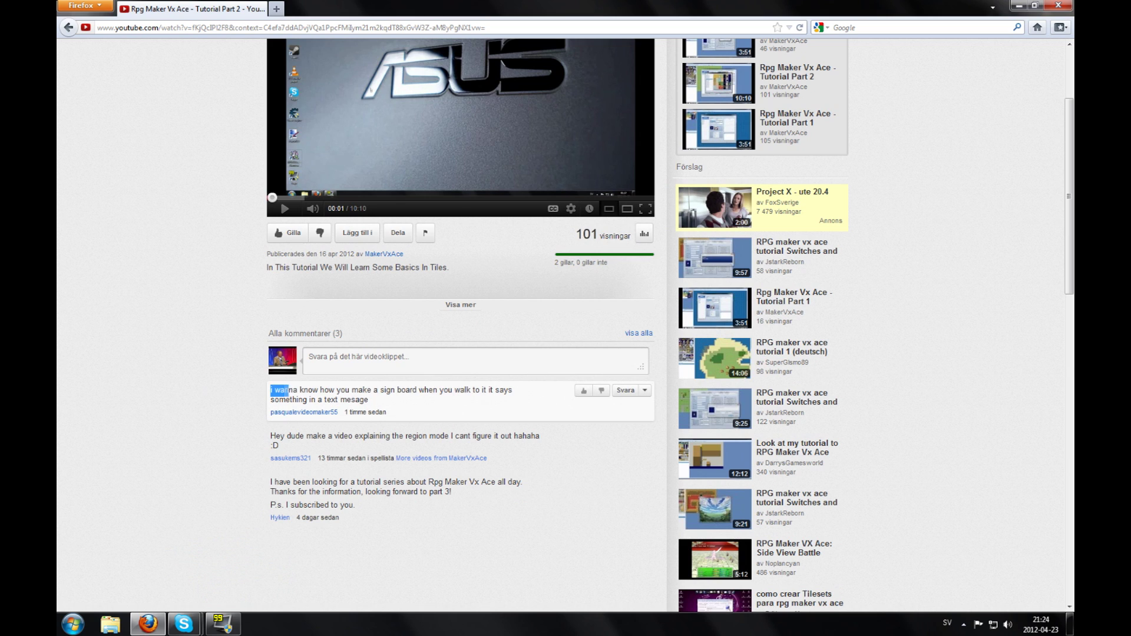
- Highlight the sign-board viewer comment to read it, then restore Firefox down from maximized
{"action": "mouse_move", "coordinate": [288, 390]}
{"action": "left_mouse_down"}
{"action": "mouse_move", "coordinate": [465, 390]}
{"action": "mouse_move", "coordinate": [369, 401]}
{"action": "left_mouse_up"}
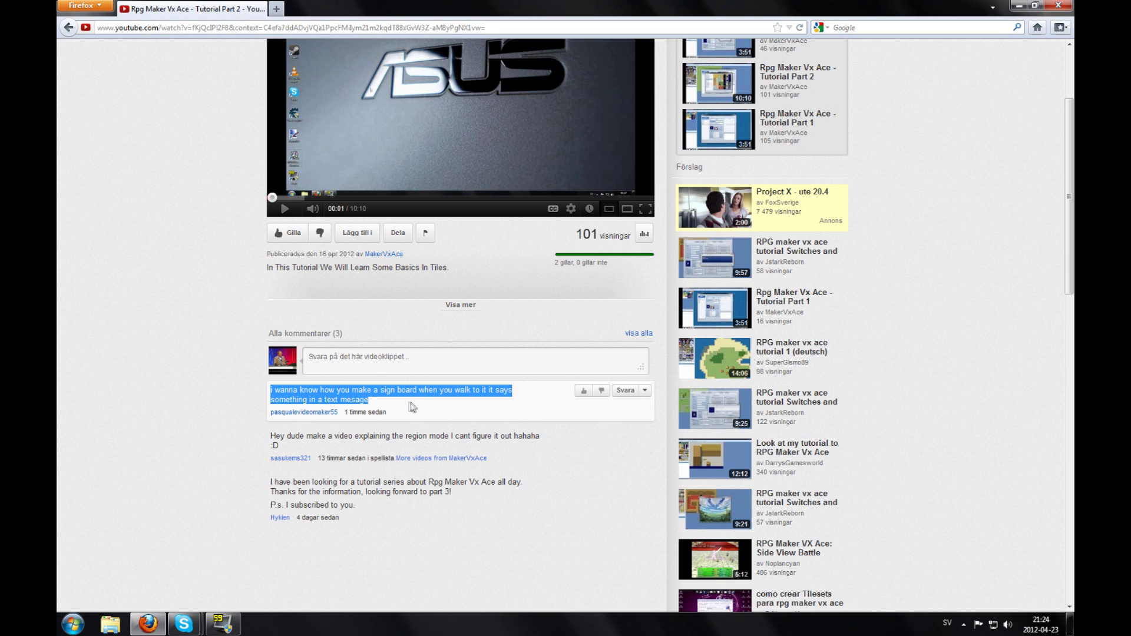
{"action": "left_click", "coordinate": [375, 404]}
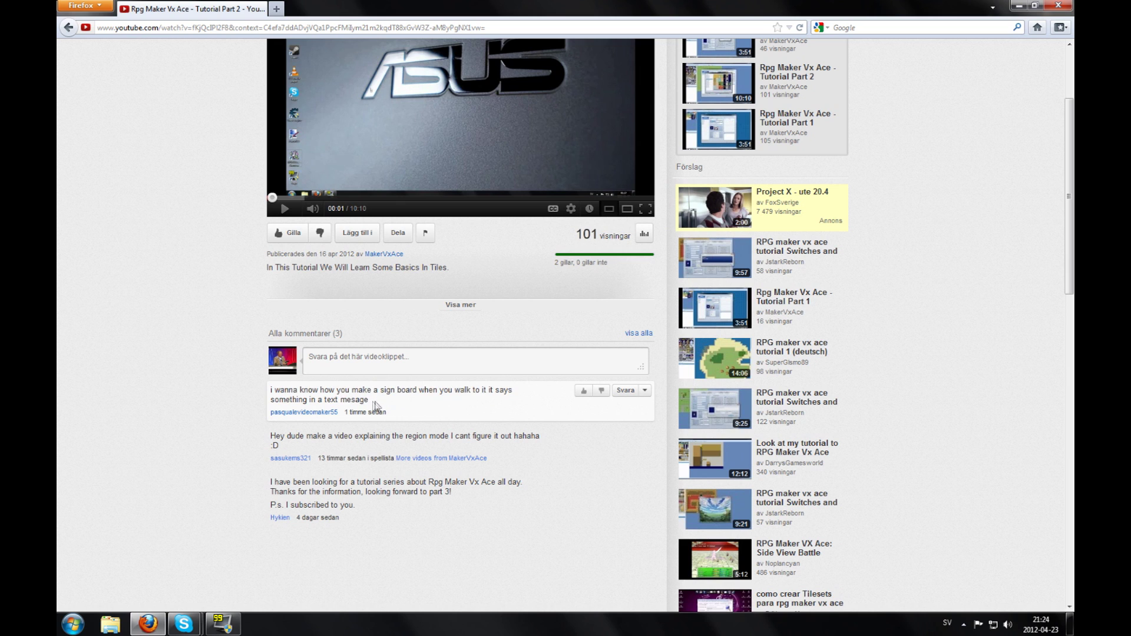
{"action": "left_click_drag", "start_coordinate": [376, 404], "coordinate": [270, 395]}
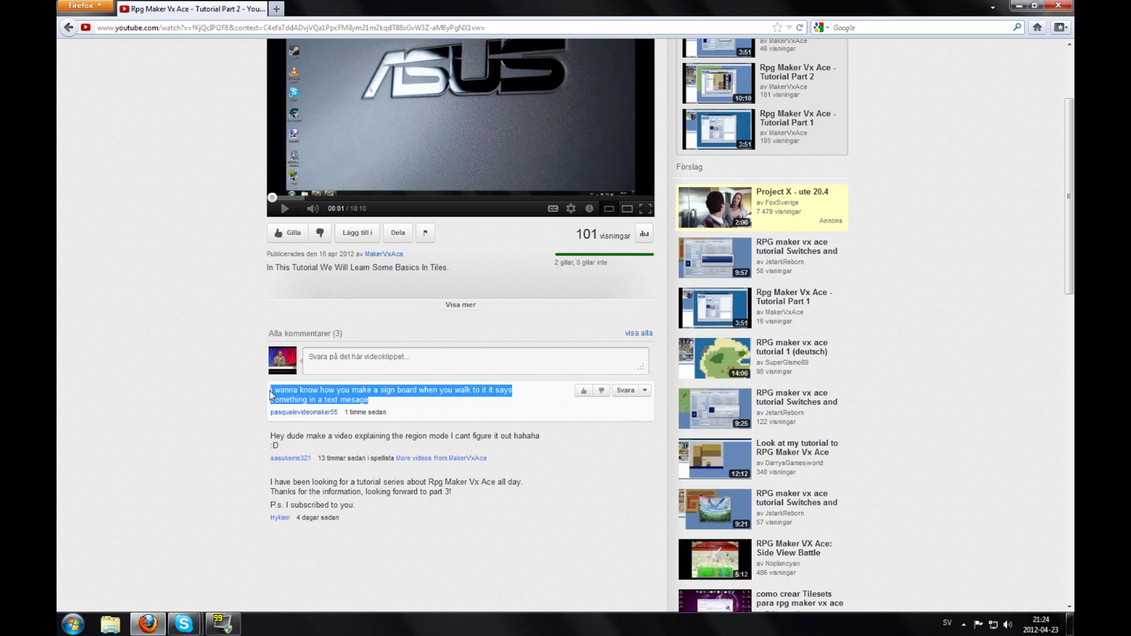
{"action": "left_click", "coordinate": [271, 395]}
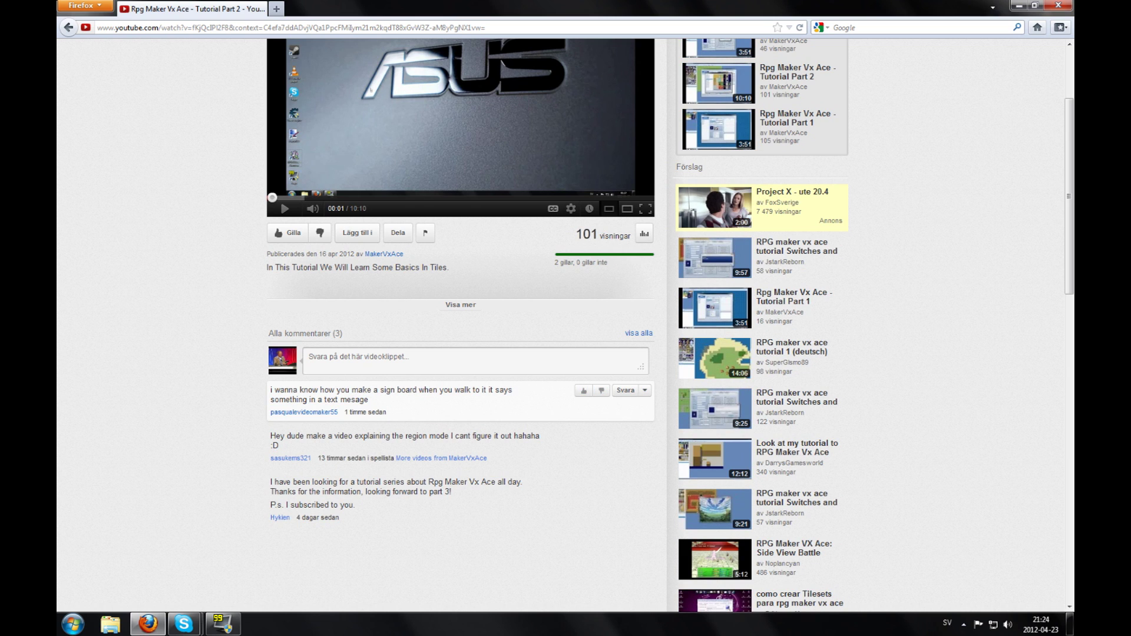
{"action": "left_click_drag", "start_coordinate": [373, 401], "coordinate": [130, 423]}
{"action": "left_click", "coordinate": [131, 423]}
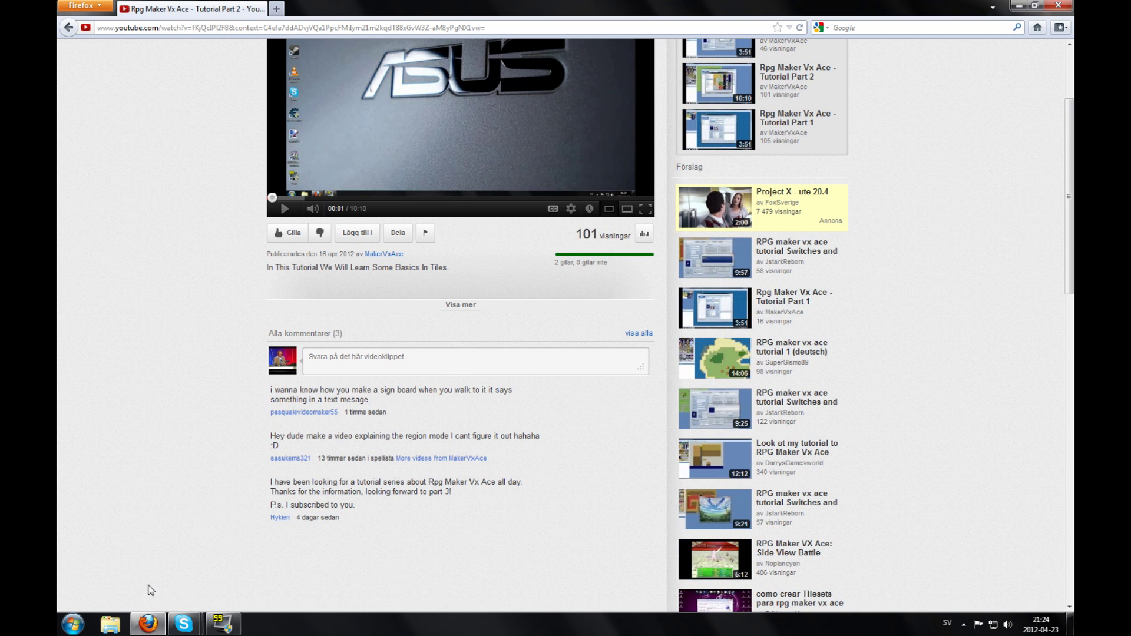
{"action": "double_click", "coordinate": [638, 7]}
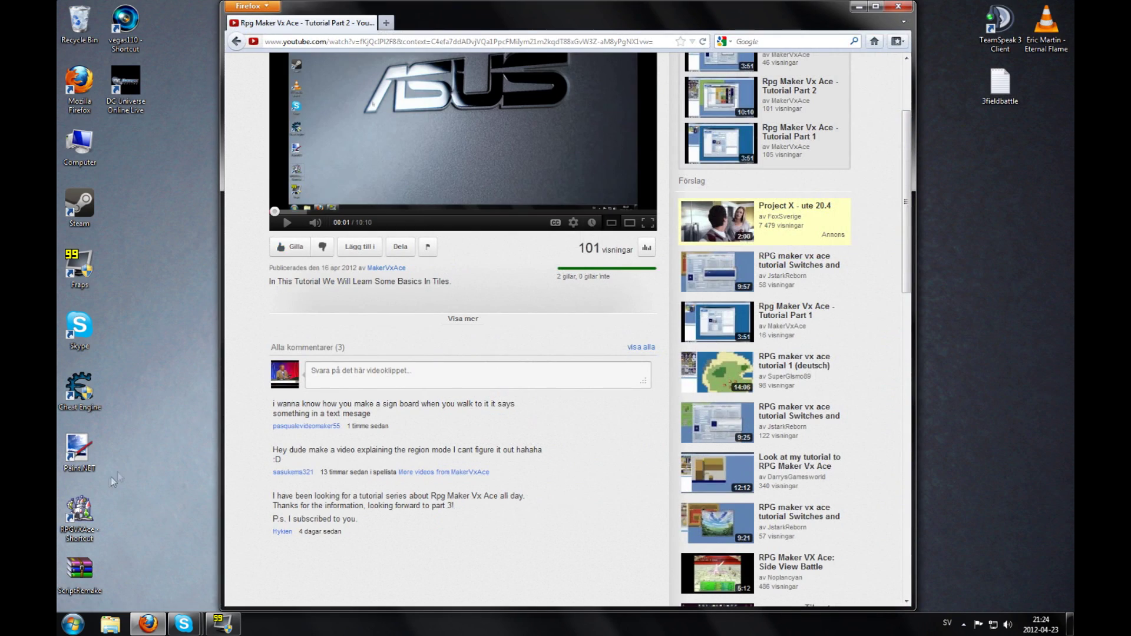
- Launch RPG Maker and paint tileset B's wooden signboard tile next to the upper garden plots
{"action": "left_click", "coordinate": [79, 517]}
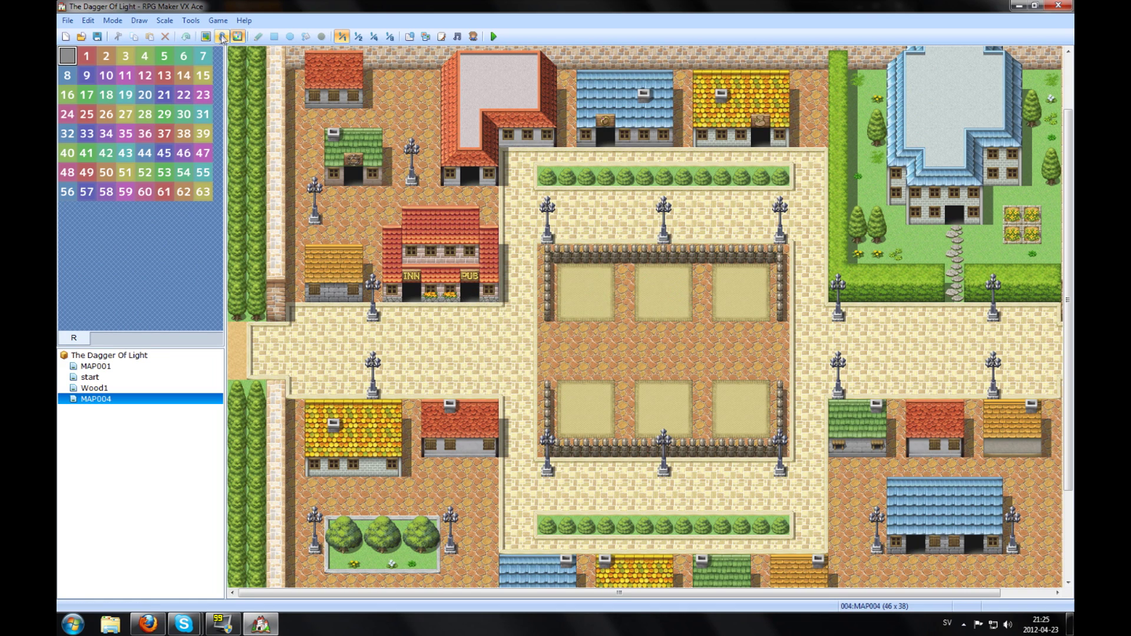
{"action": "left_click", "coordinate": [206, 37]}
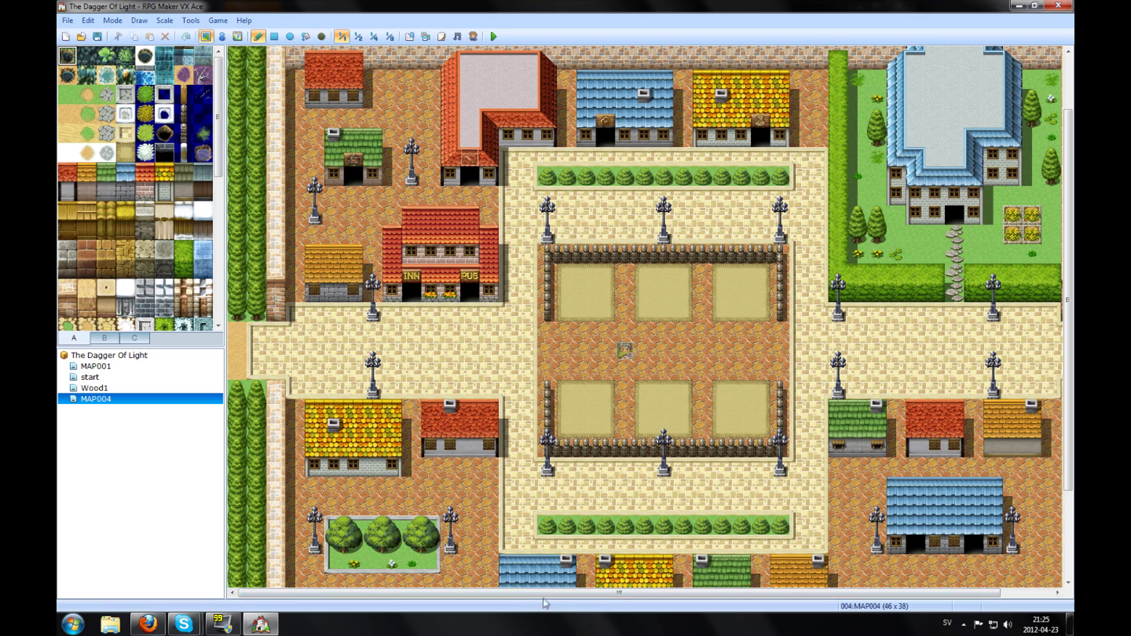
{"action": "left_click_drag", "start_coordinate": [547, 594], "coordinate": [795, 468]}
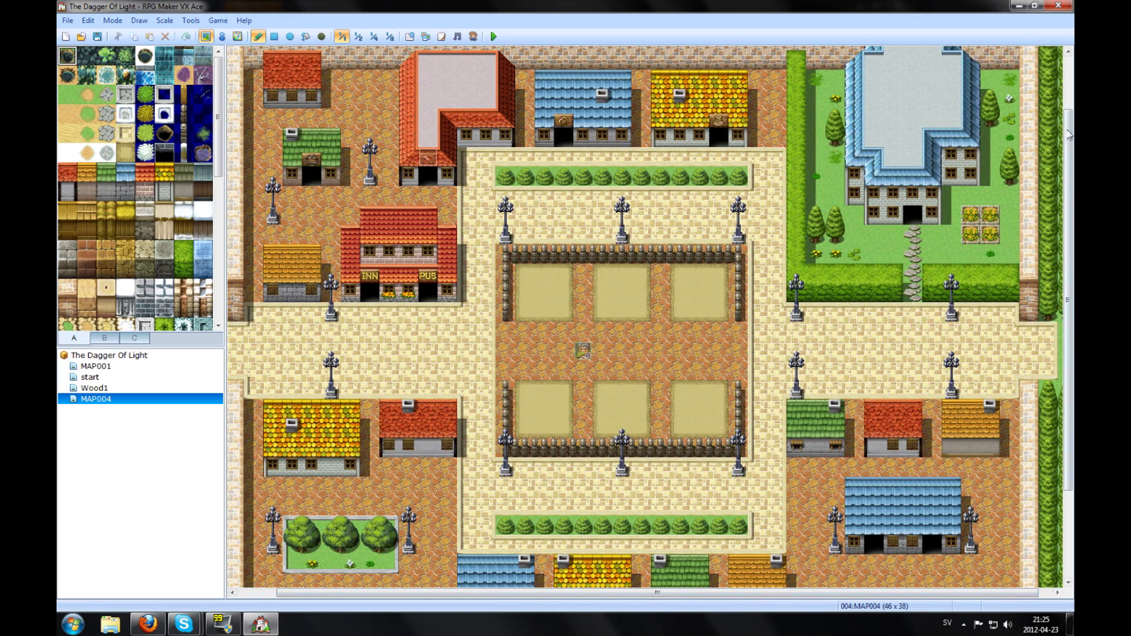
{"action": "left_click_drag", "start_coordinate": [1068, 135], "coordinate": [1068, 159]}
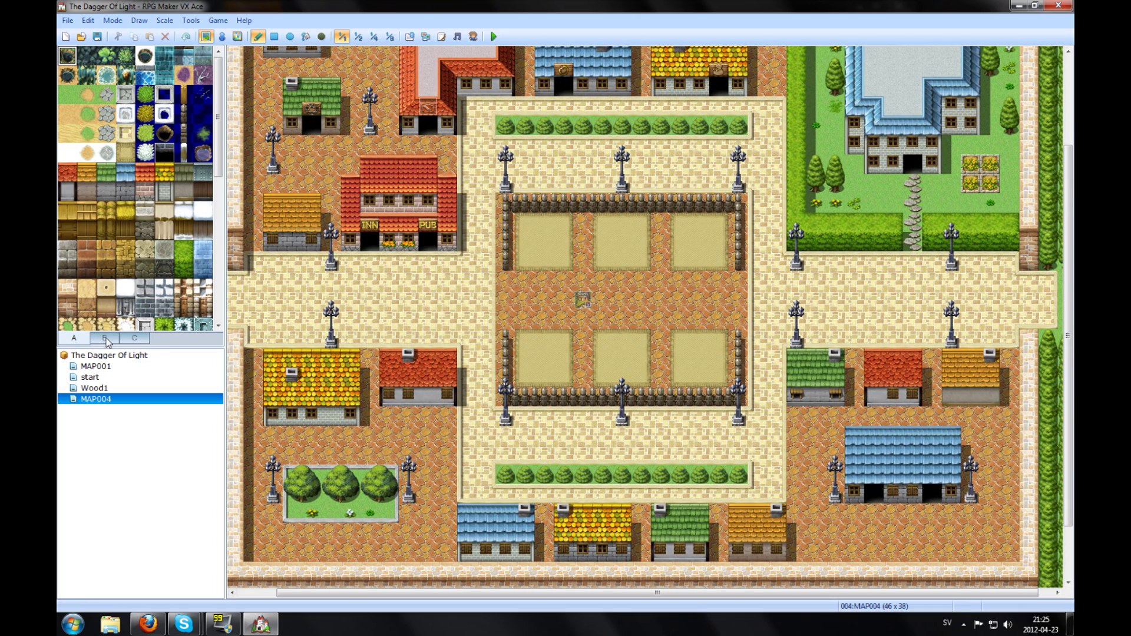
{"action": "left_click", "coordinate": [106, 340]}
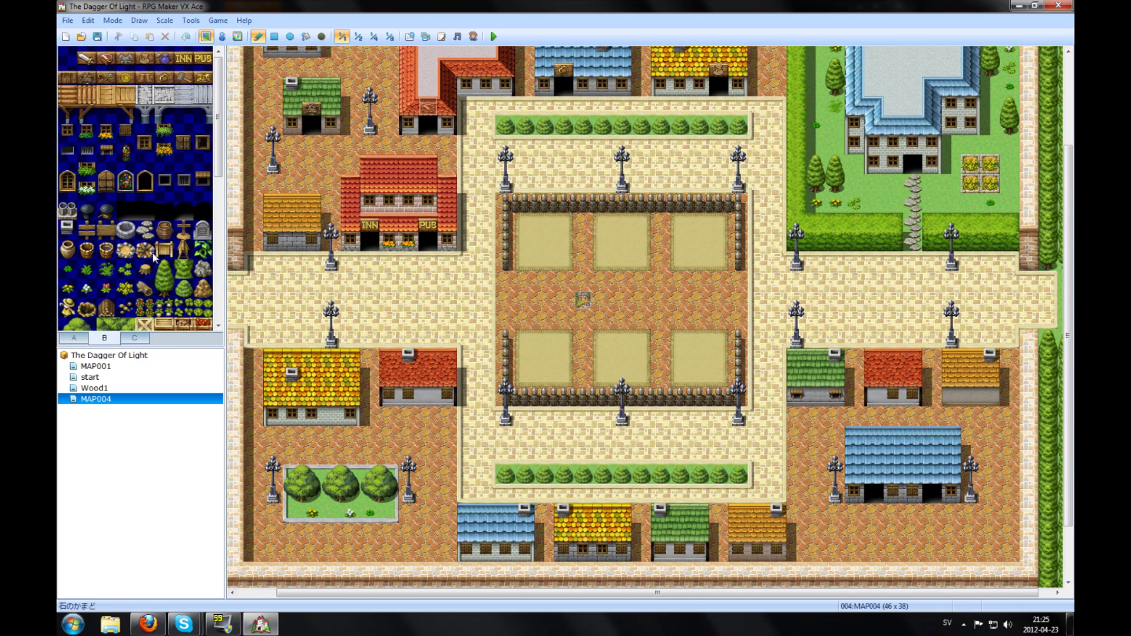
{"action": "left_click", "coordinate": [106, 231]}
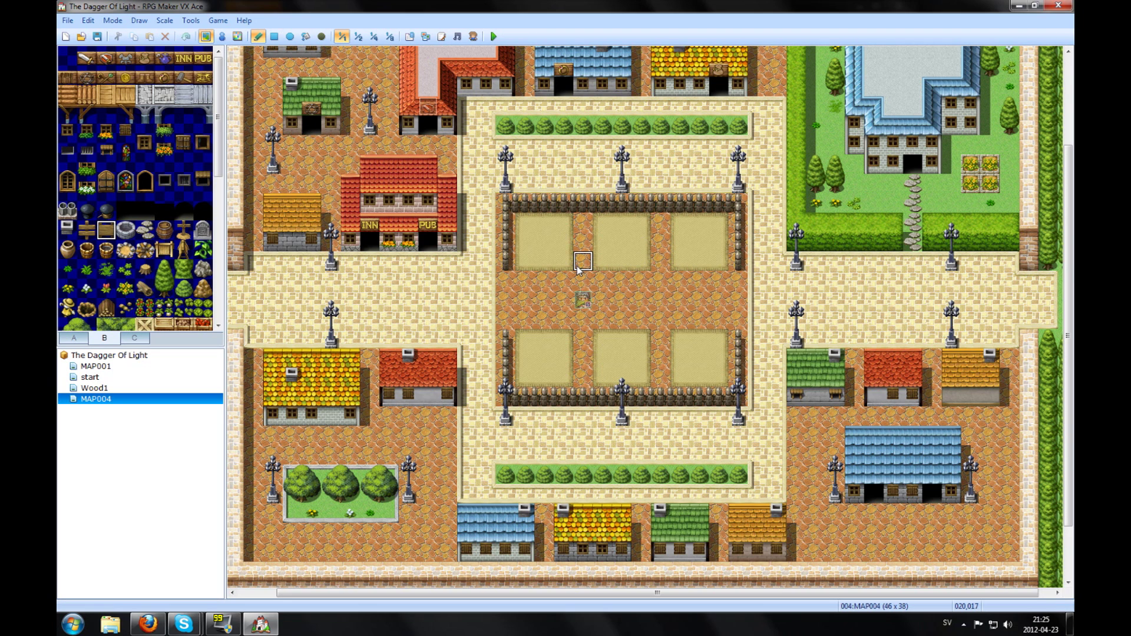
{"action": "left_click", "coordinate": [663, 262]}
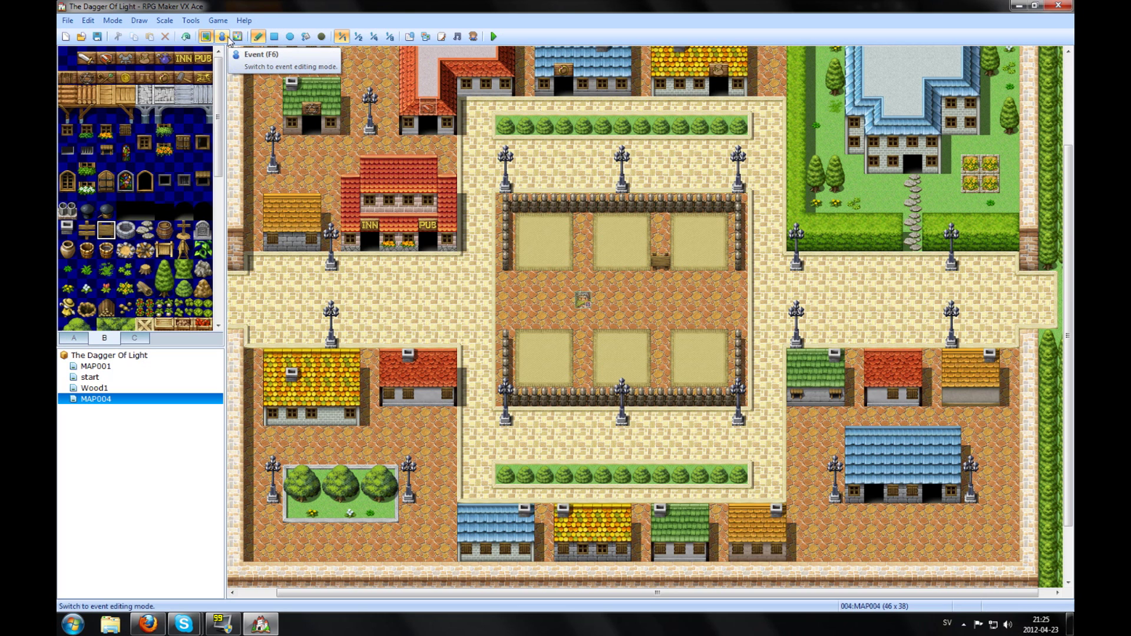
- Create a signboard event with Same as Characters priority and Action Button trigger
{"action": "left_click", "coordinate": [221, 36]}
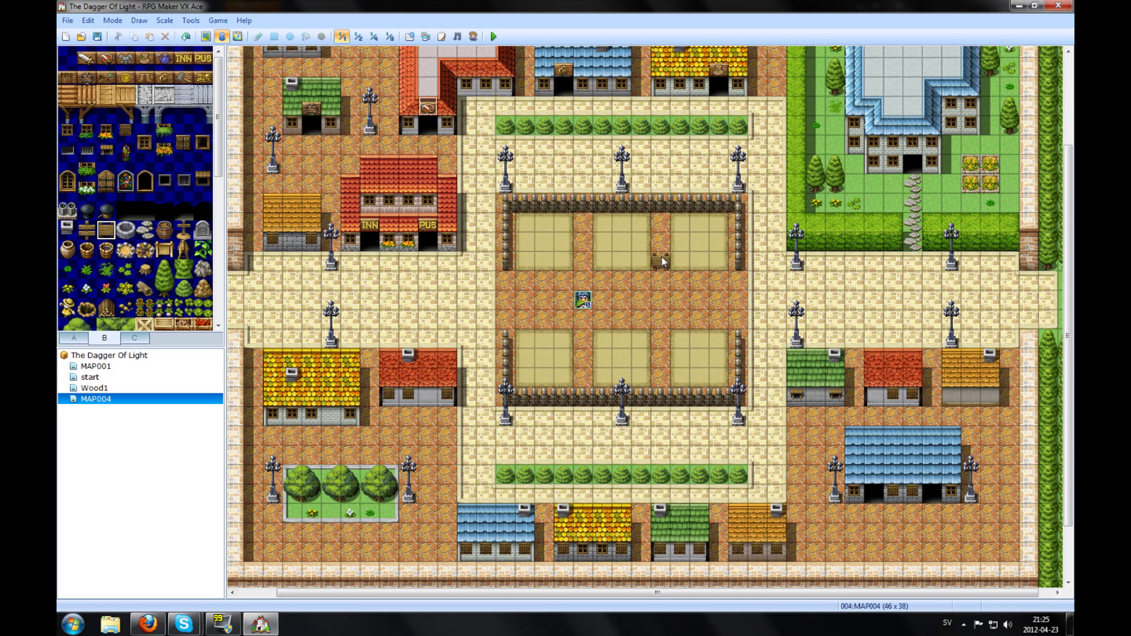
{"action": "double_click", "coordinate": [662, 258]}
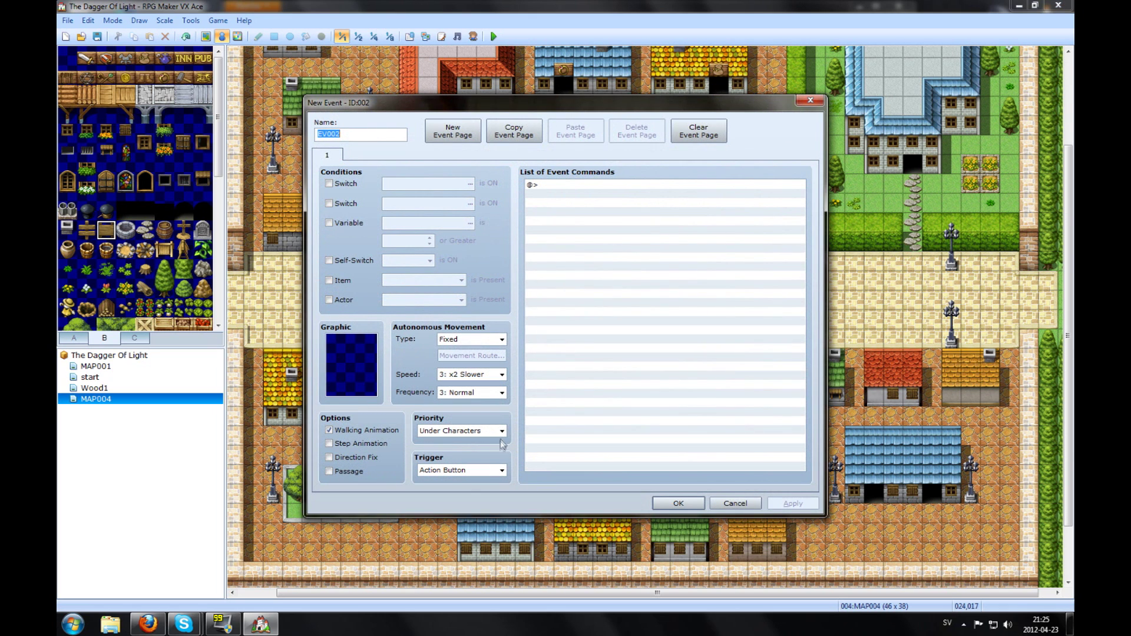
{"action": "left_click", "coordinate": [501, 431]}
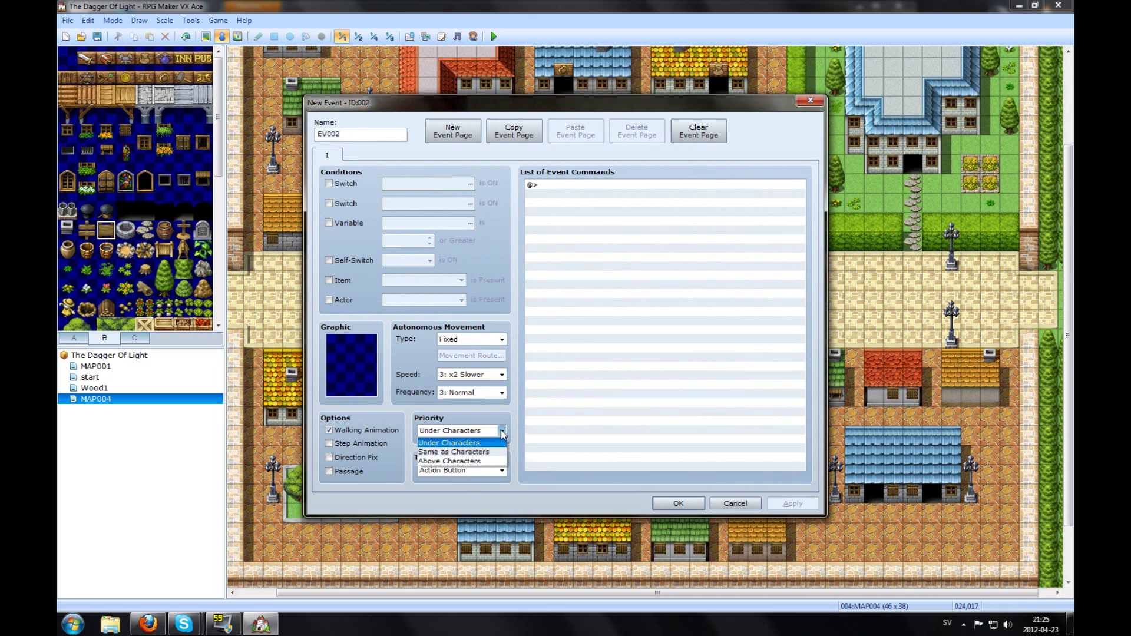
{"action": "left_click", "coordinate": [469, 452]}
{"action": "left_click", "coordinate": [450, 474]}
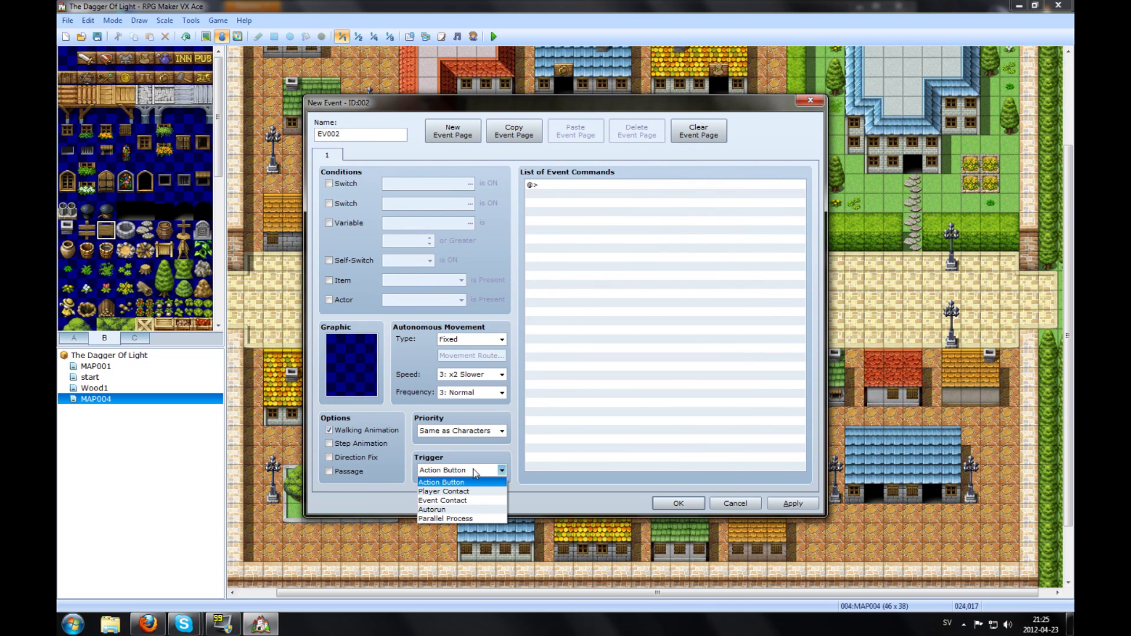
{"action": "left_click", "coordinate": [473, 470]}
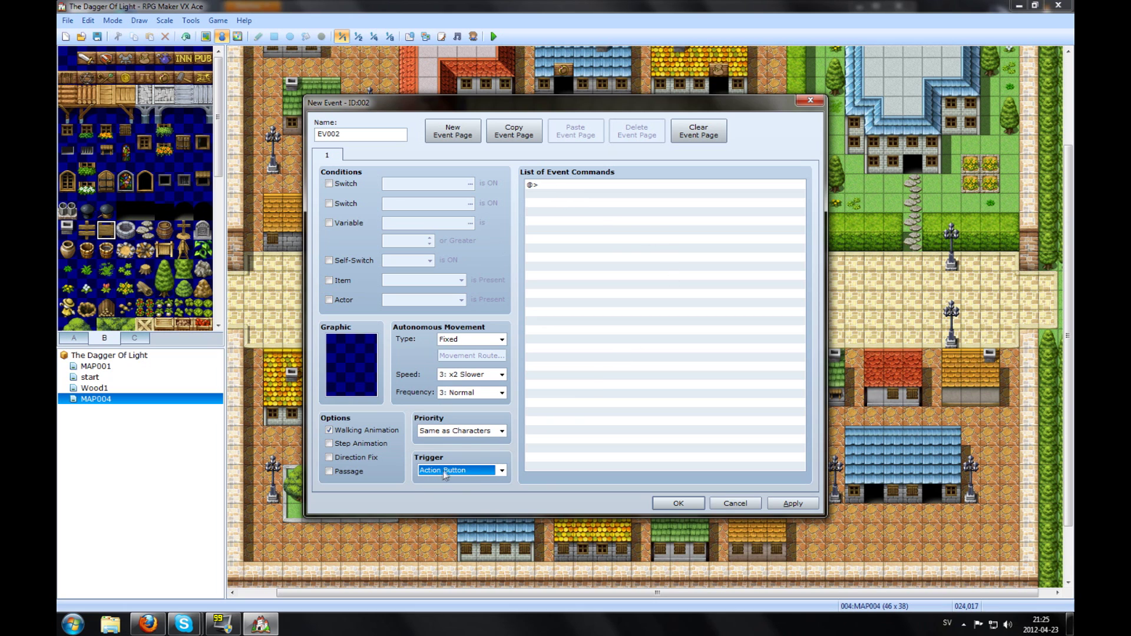
{"action": "double_click", "coordinate": [551, 191]}
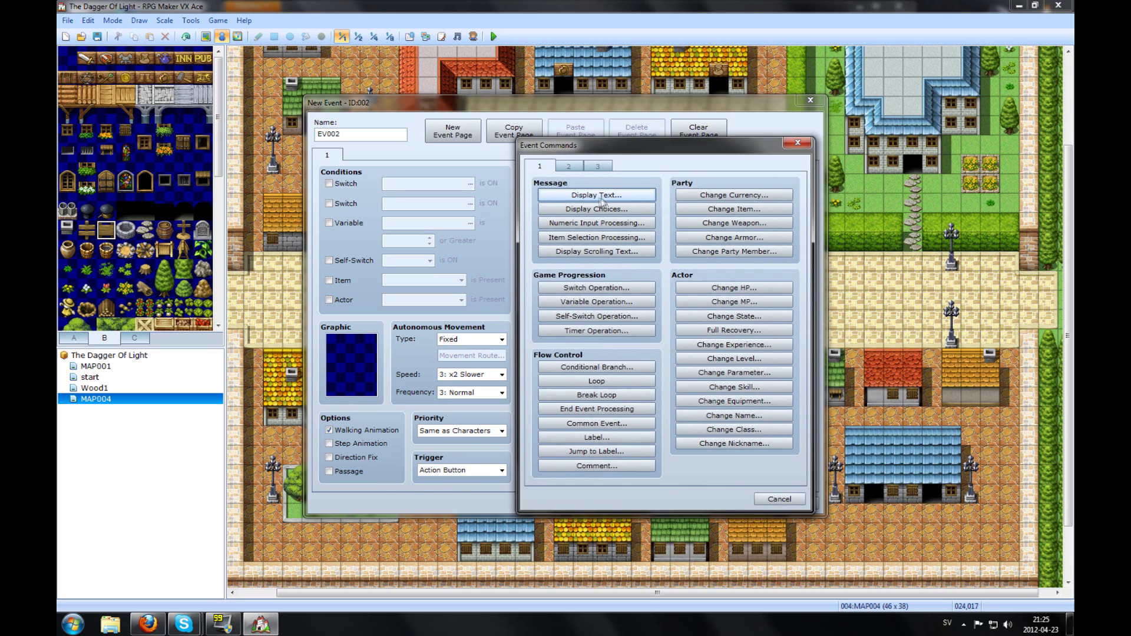
- Add a 'HELLO!' Display Text with Dim Background, preview it, and save the event
{"action": "left_click", "coordinate": [621, 196]}
{"action": "type", "text": "HELLO!"}
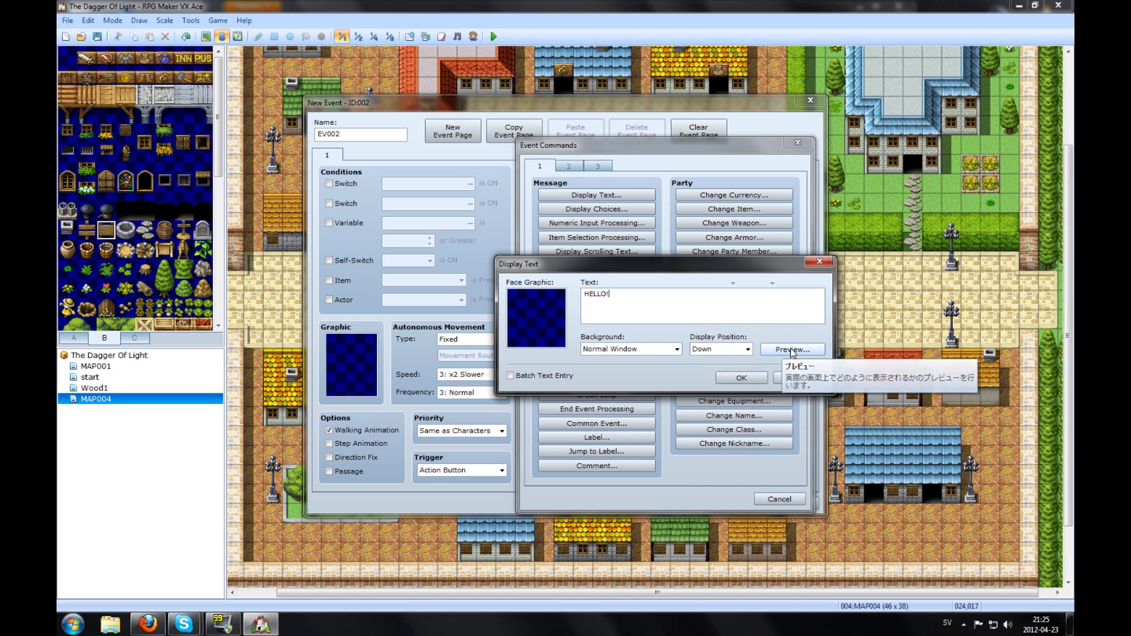
{"action": "left_click", "coordinate": [797, 351]}
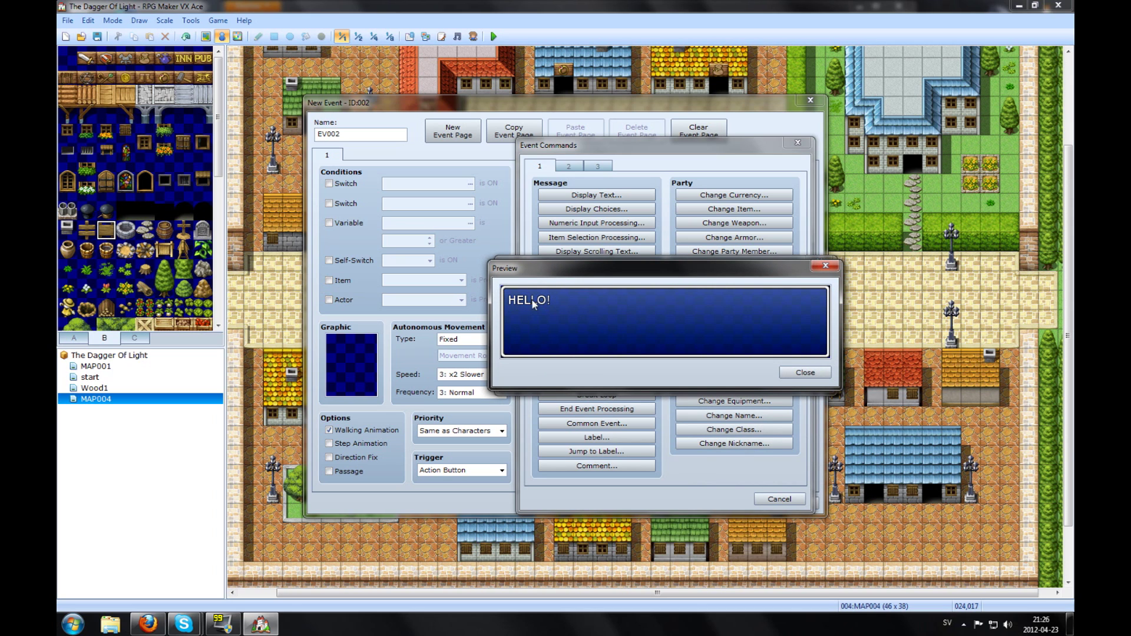
{"action": "left_click", "coordinate": [805, 372]}
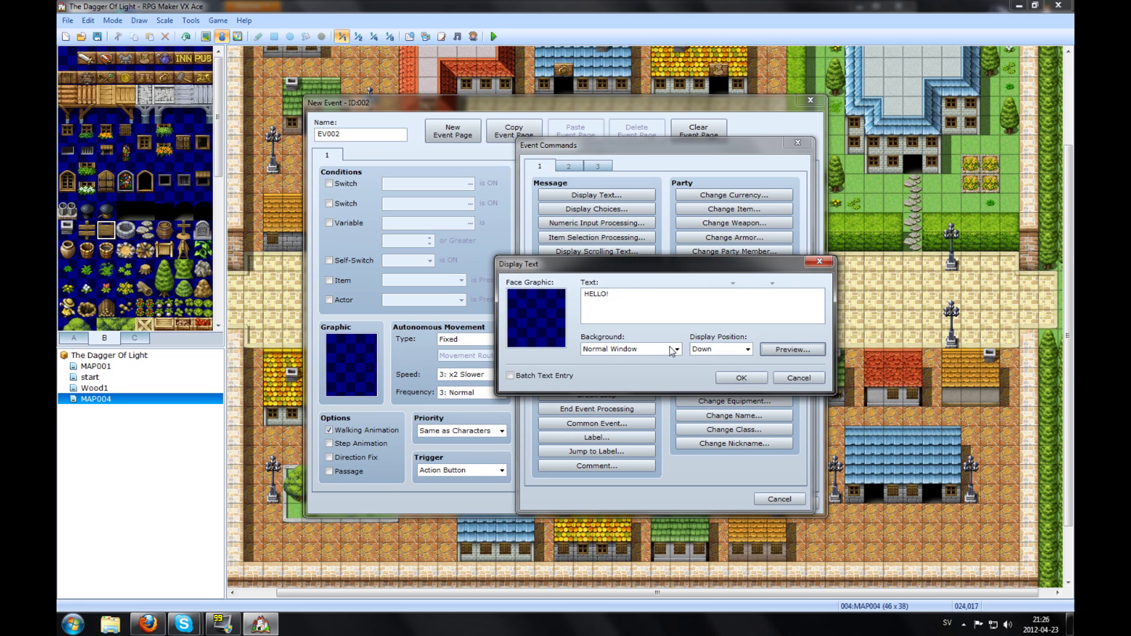
{"action": "left_click", "coordinate": [673, 350]}
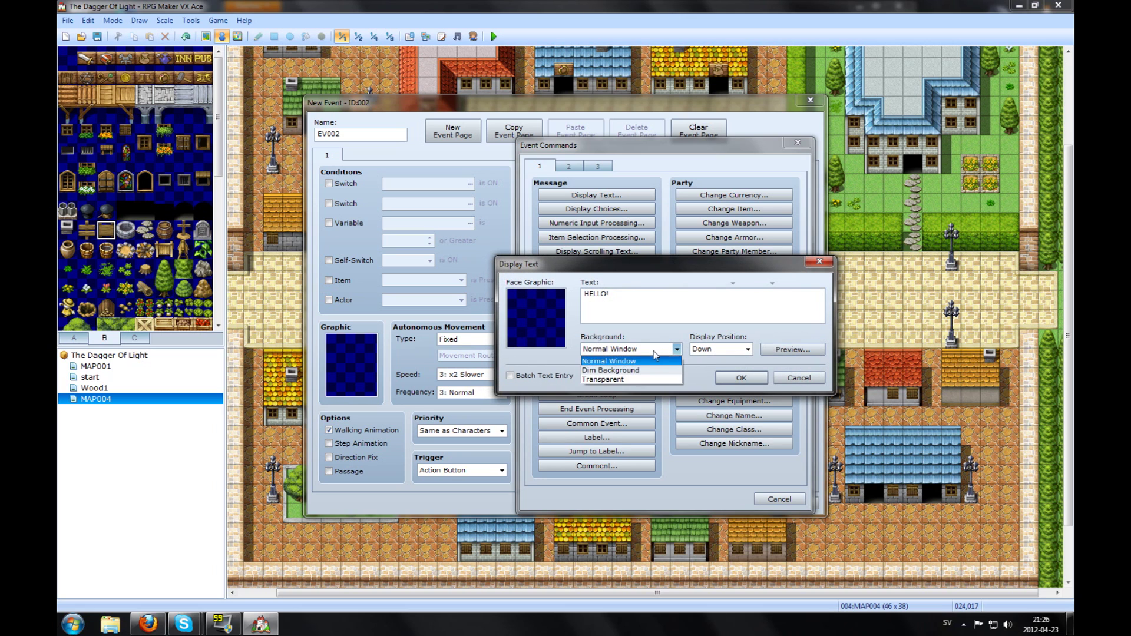
{"action": "left_click", "coordinate": [616, 371]}
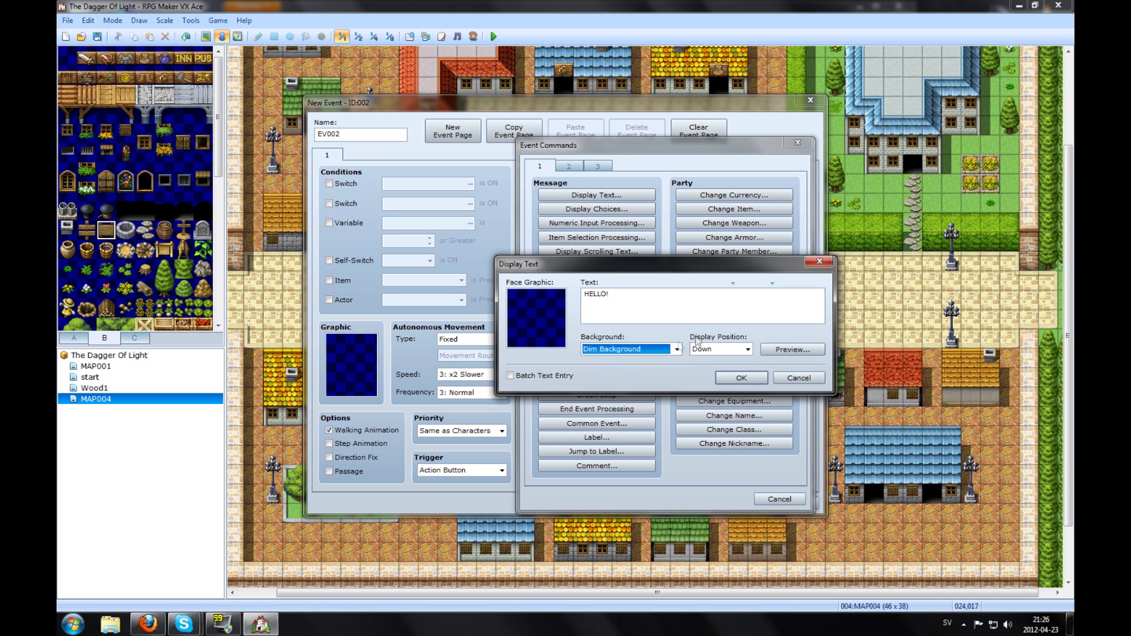
{"action": "left_click", "coordinate": [795, 352]}
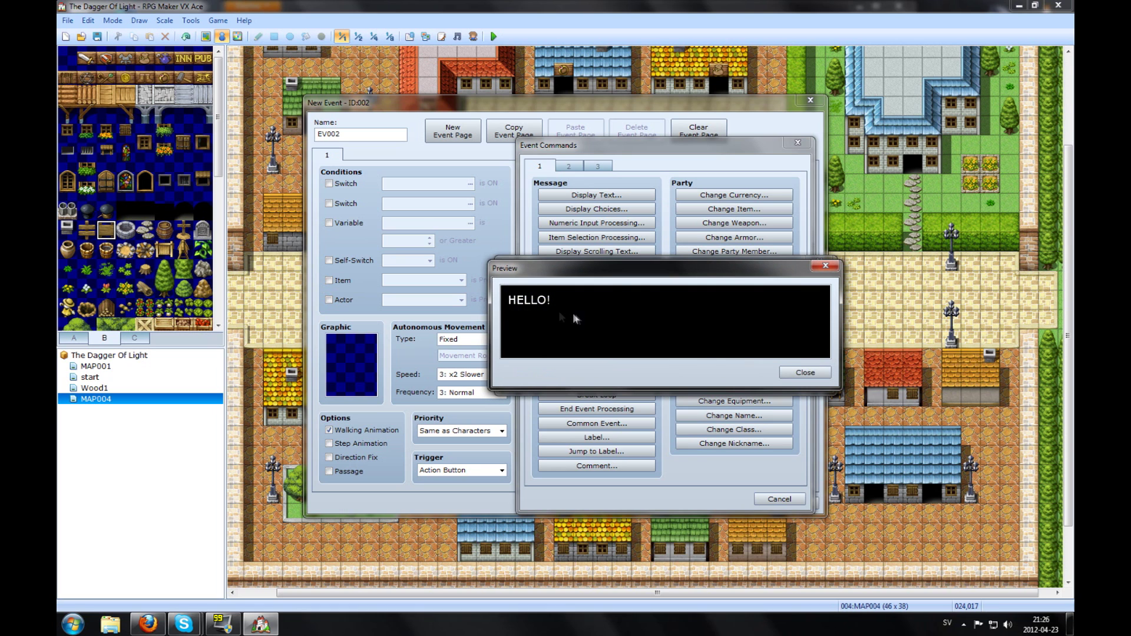
{"action": "left_click", "coordinate": [802, 372]}
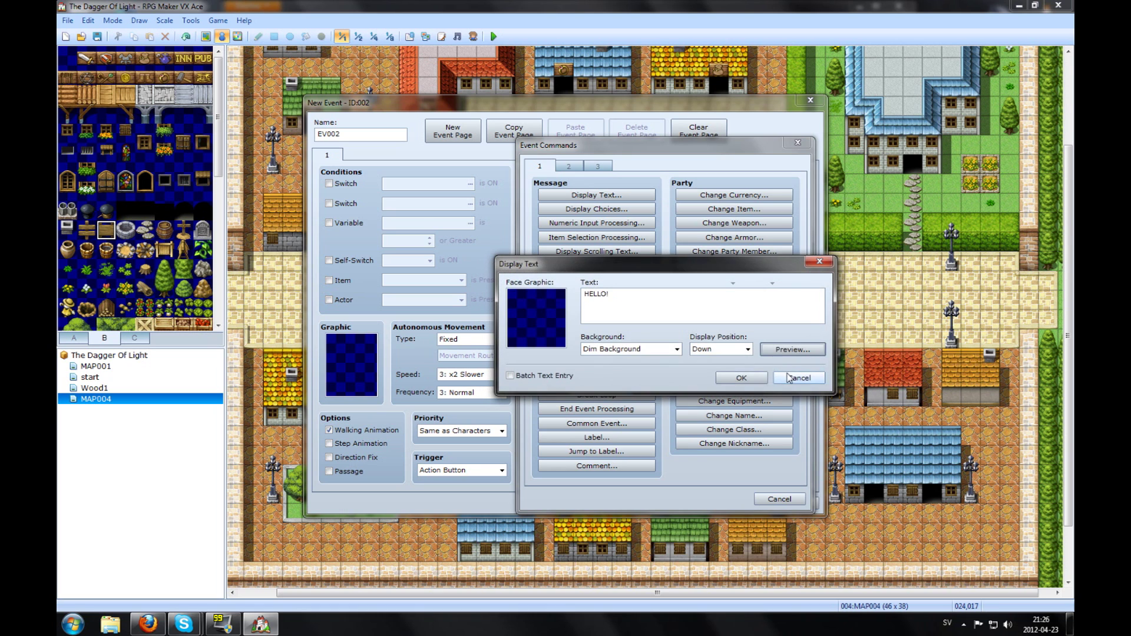
{"action": "left_click", "coordinate": [741, 378]}
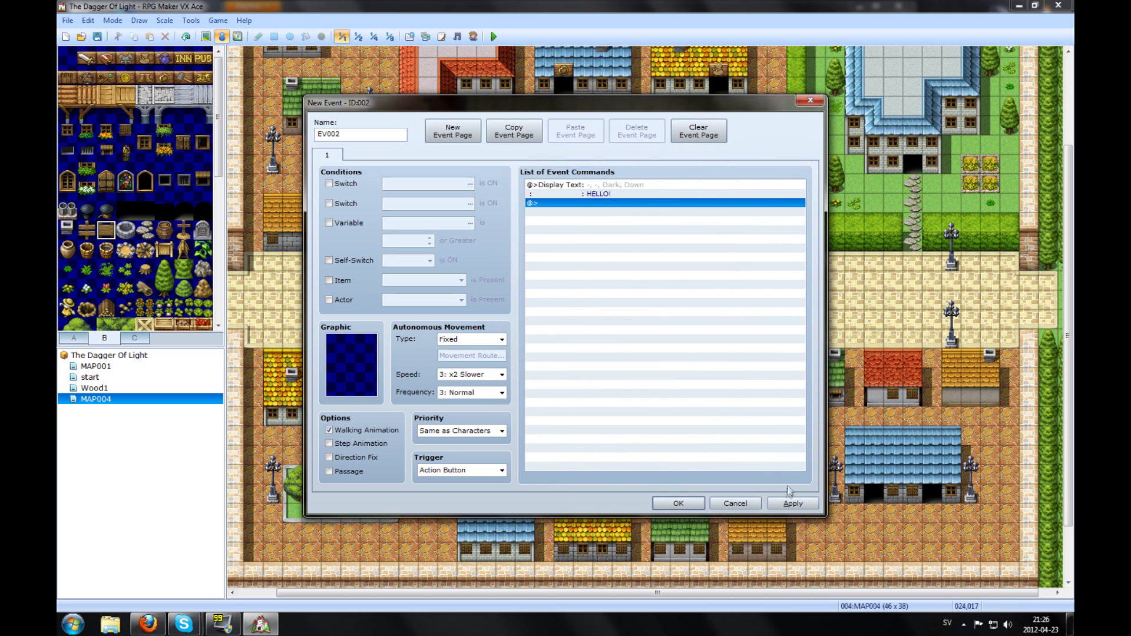
{"action": "left_click", "coordinate": [679, 504]}
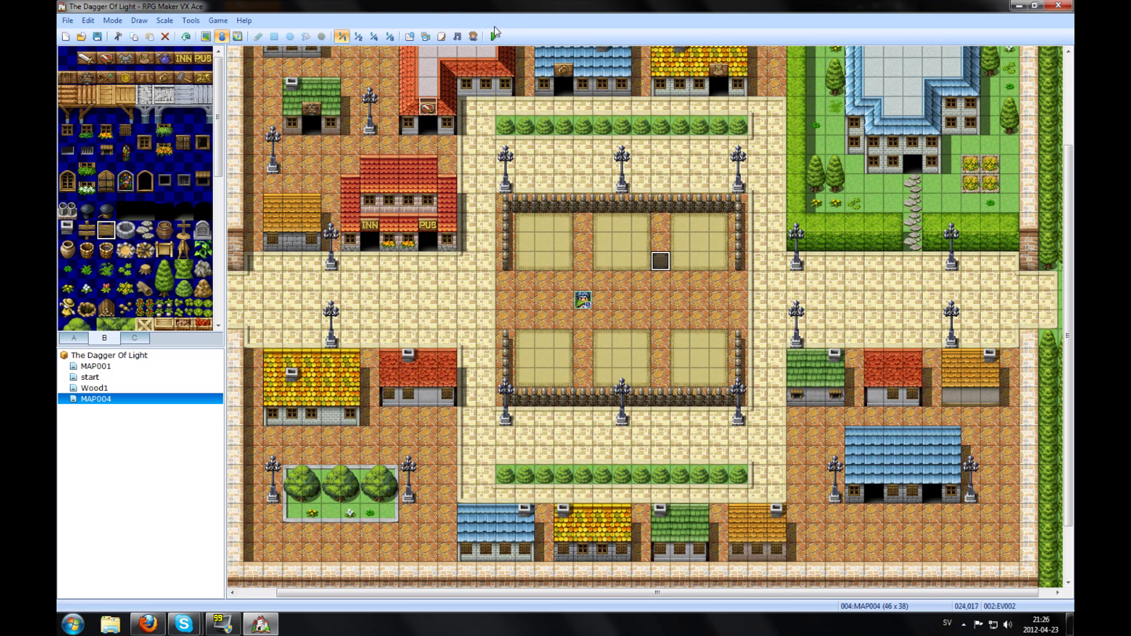
- Save and playtest a New Game, walk to the sign, read HELLO!, then close the game
{"action": "left_click", "coordinate": [493, 36]}
{"action": "left_click", "coordinate": [517, 339]}
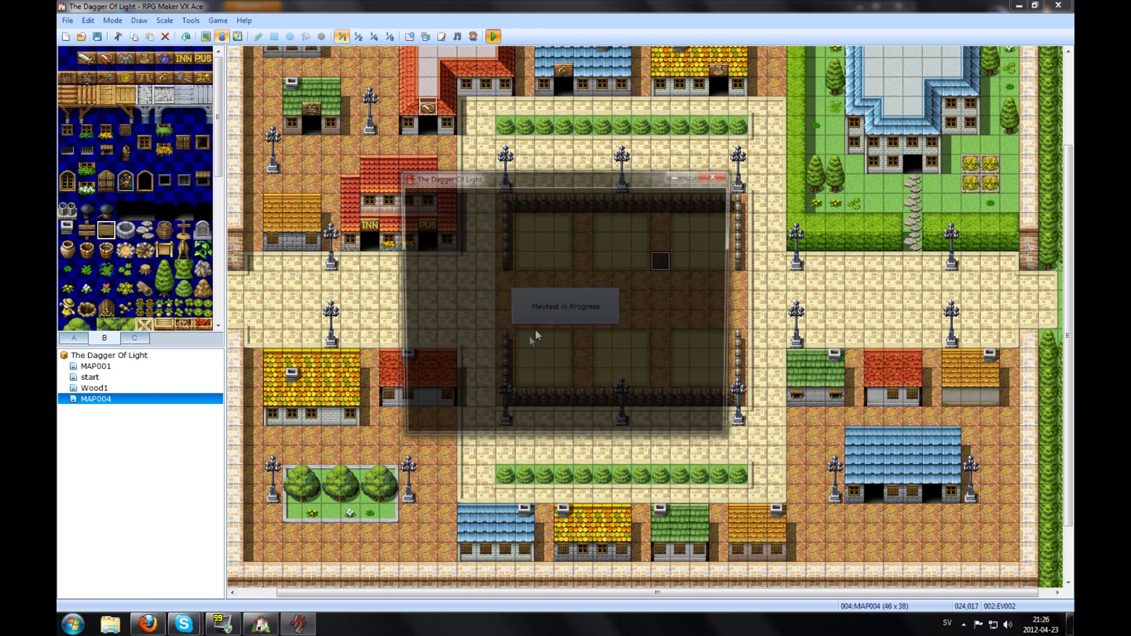
{"action": "key", "text": "Return"}
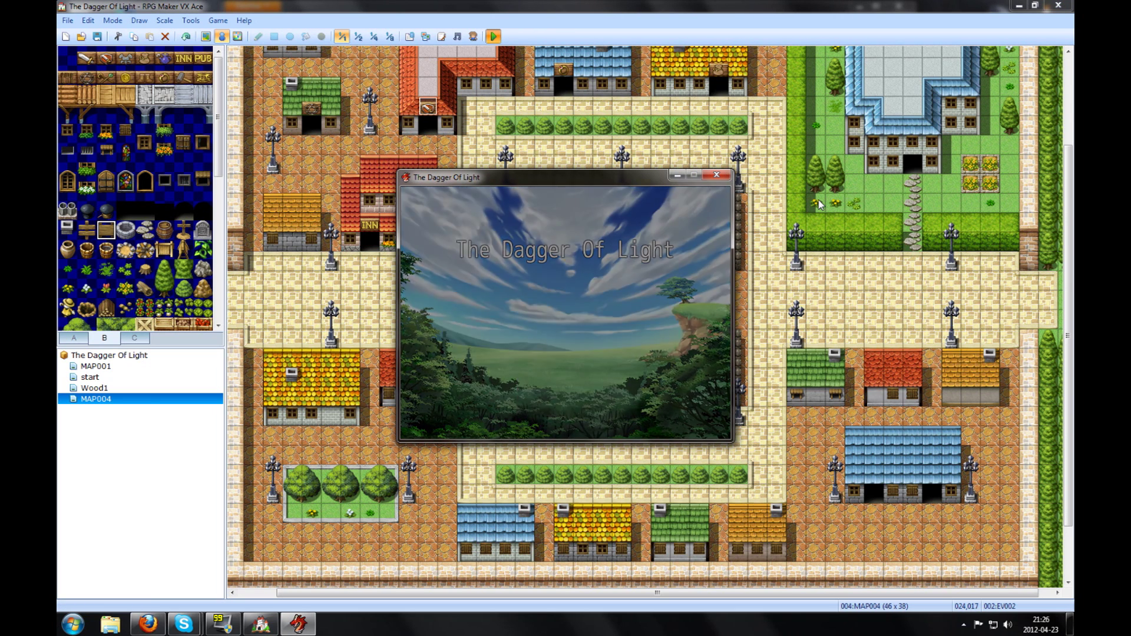
{"action": "key", "text": "Right"}
{"action": "key", "text": "Right"}
{"action": "key", "text": "Right"}
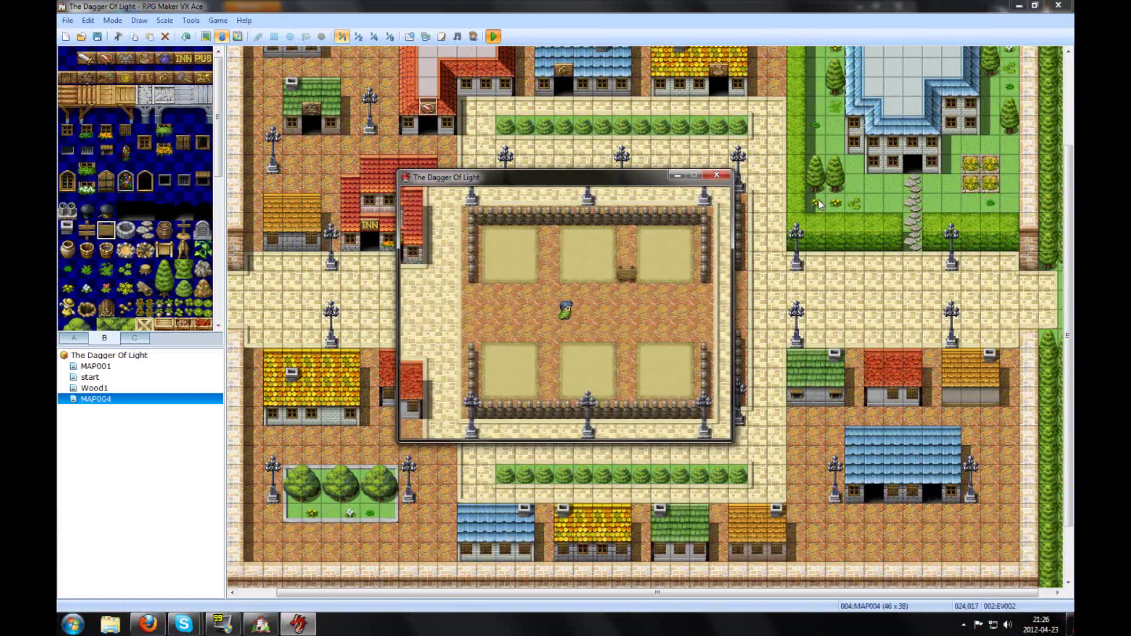
{"action": "key", "text": "Up"}
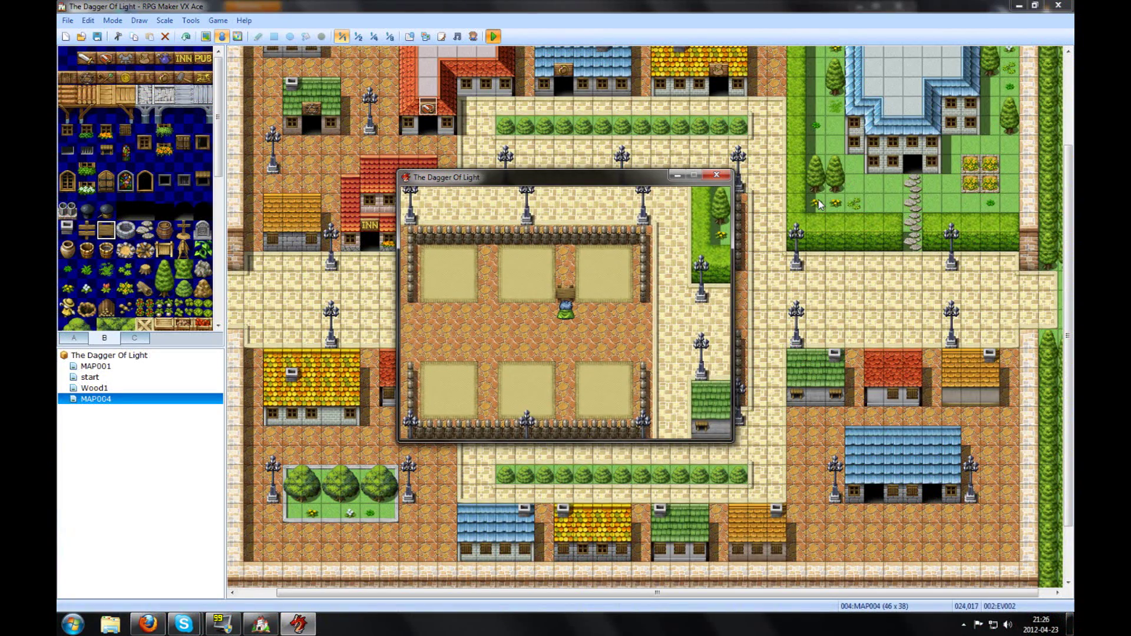
{"action": "key", "text": "Return"}
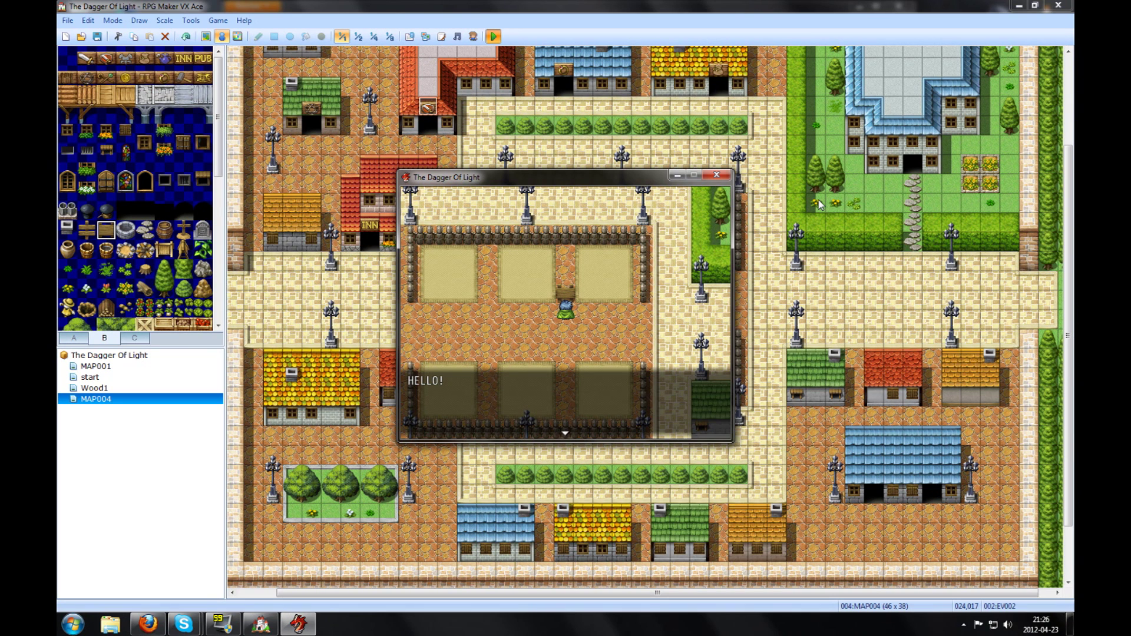
{"action": "key", "text": "Return"}
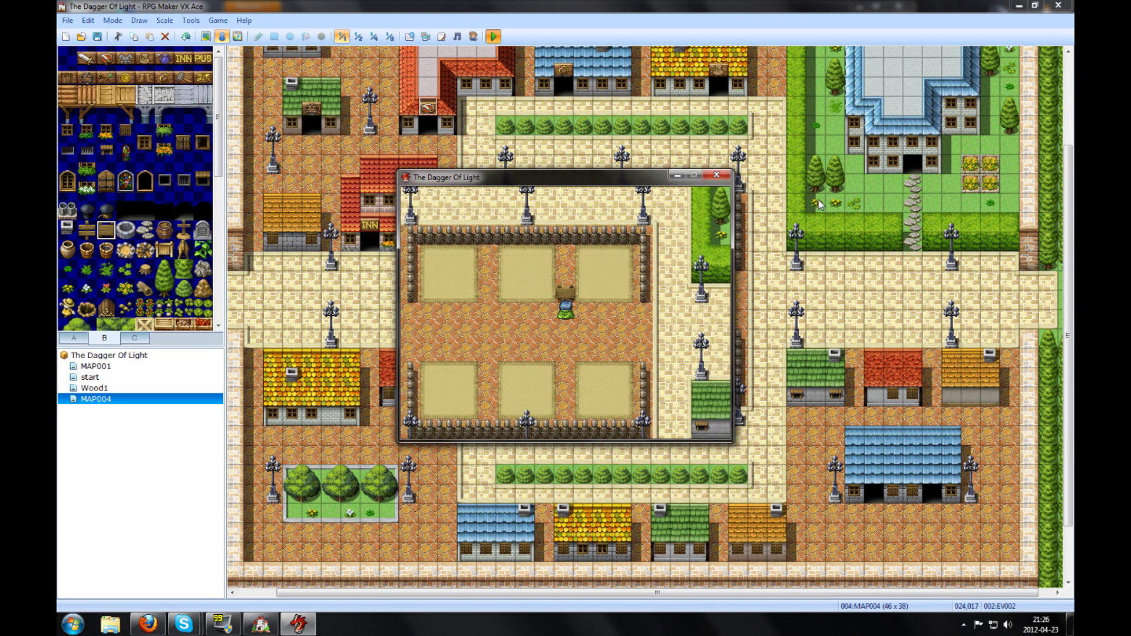
{"action": "key", "text": "Down"}
{"action": "key", "text": "Up"}
{"action": "left_click", "coordinate": [718, 178]}
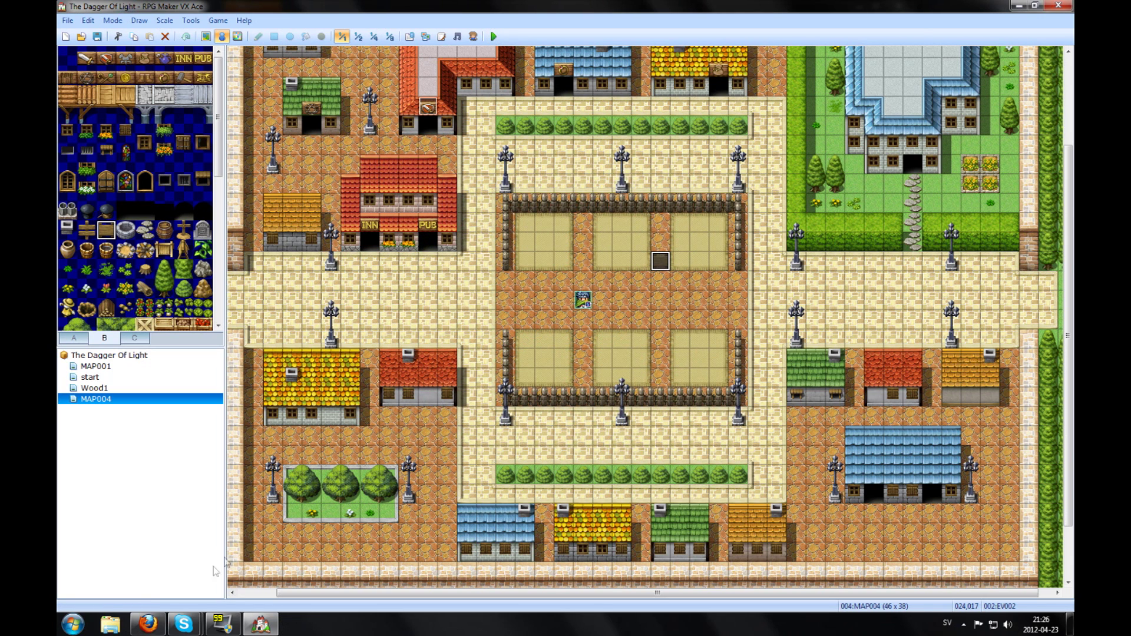
{"action": "left_click", "coordinate": [147, 625]}
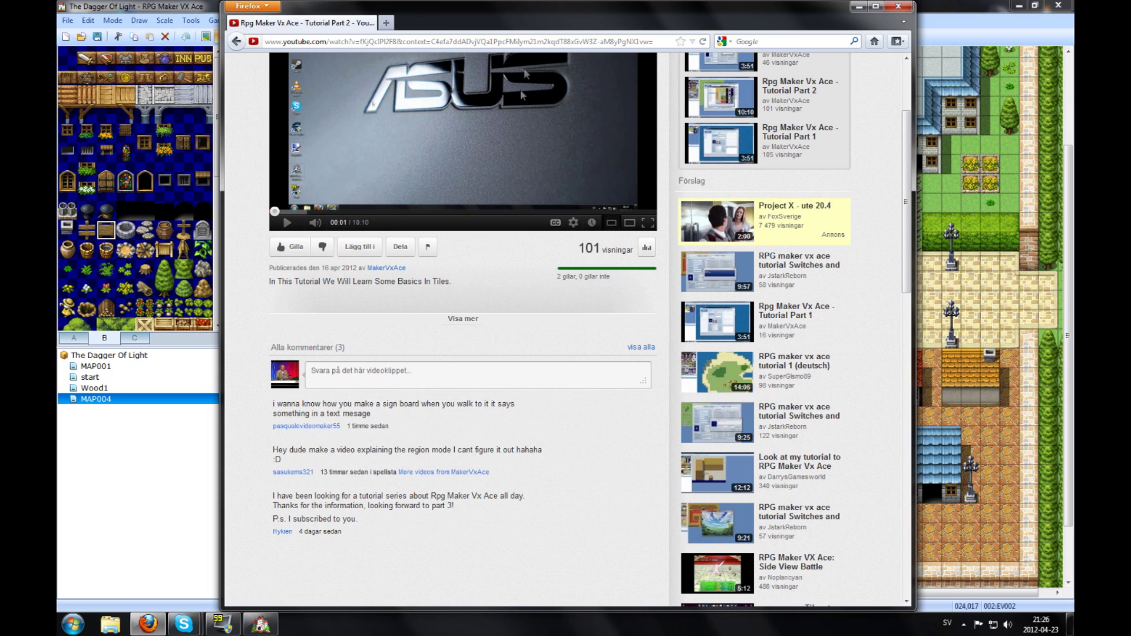
{"action": "double_click", "coordinate": [566, 12]}
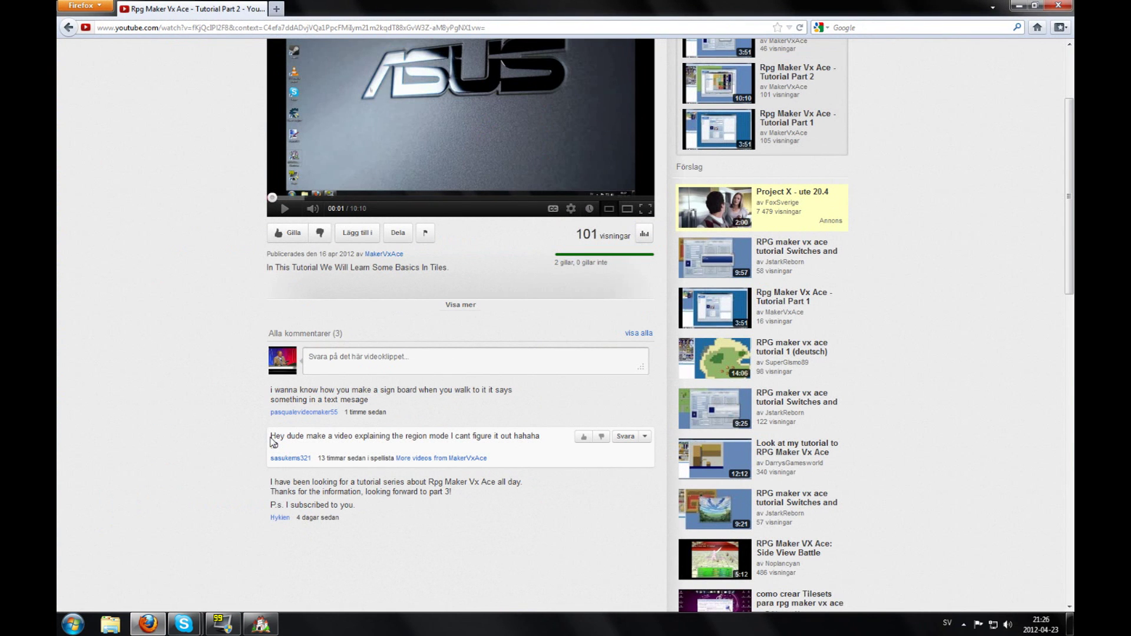
{"action": "left_click_drag", "start_coordinate": [271, 435], "coordinate": [378, 434]}
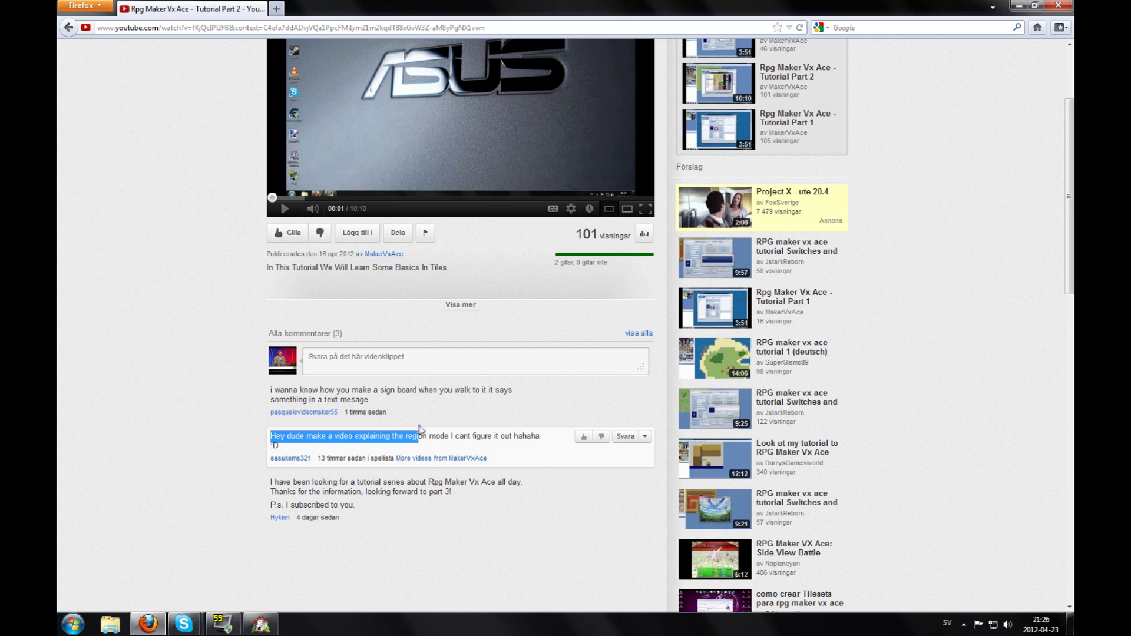
{"action": "mouse_move", "coordinate": [378, 435]}
{"action": "left_mouse_down"}
{"action": "mouse_move", "coordinate": [541, 437]}
{"action": "mouse_move", "coordinate": [272, 434]}
{"action": "left_mouse_up"}
{"action": "left_click", "coordinate": [542, 440]}
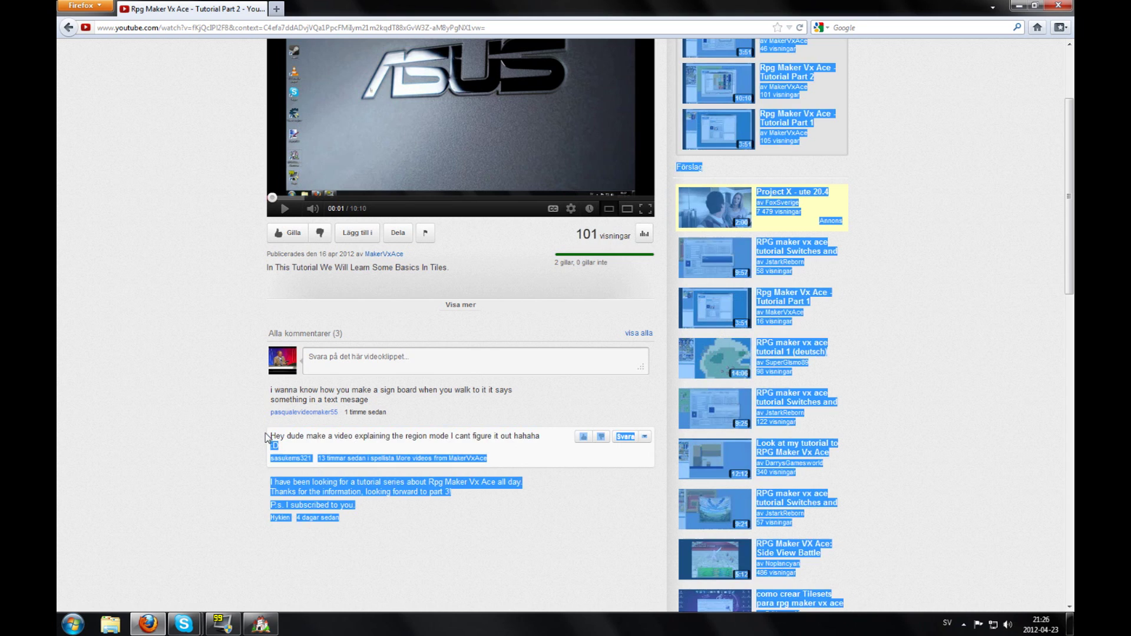
{"action": "left_click", "coordinate": [225, 420]}
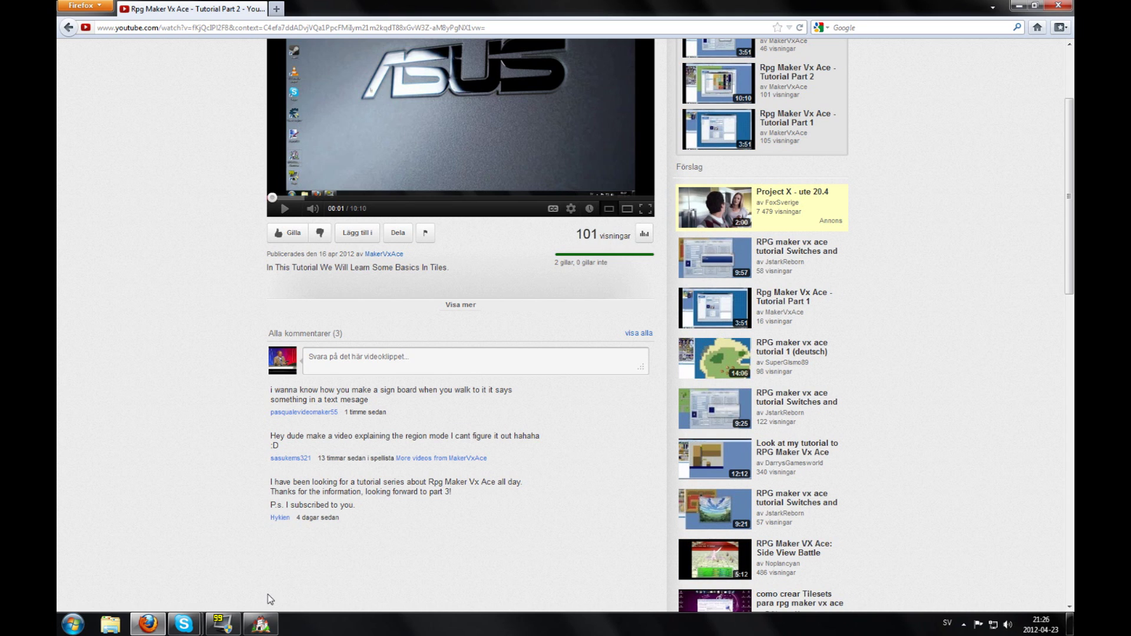
{"action": "left_click", "coordinate": [261, 625]}
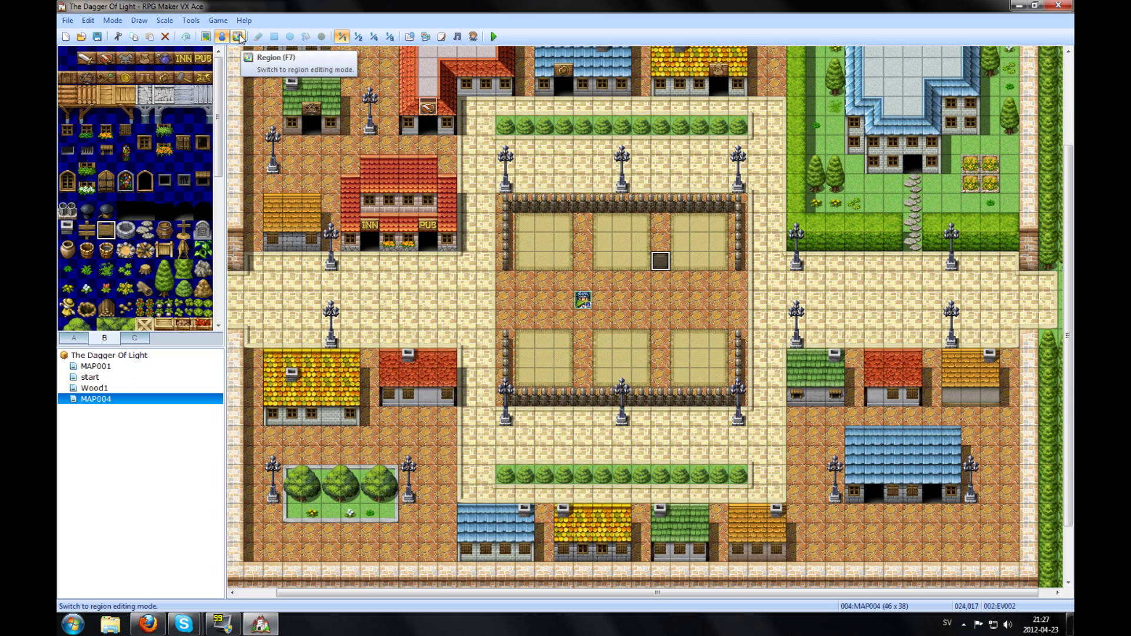
- Enter Region mode, browse the region palette up to 63, and select region 1
{"action": "left_click", "coordinate": [239, 37]}
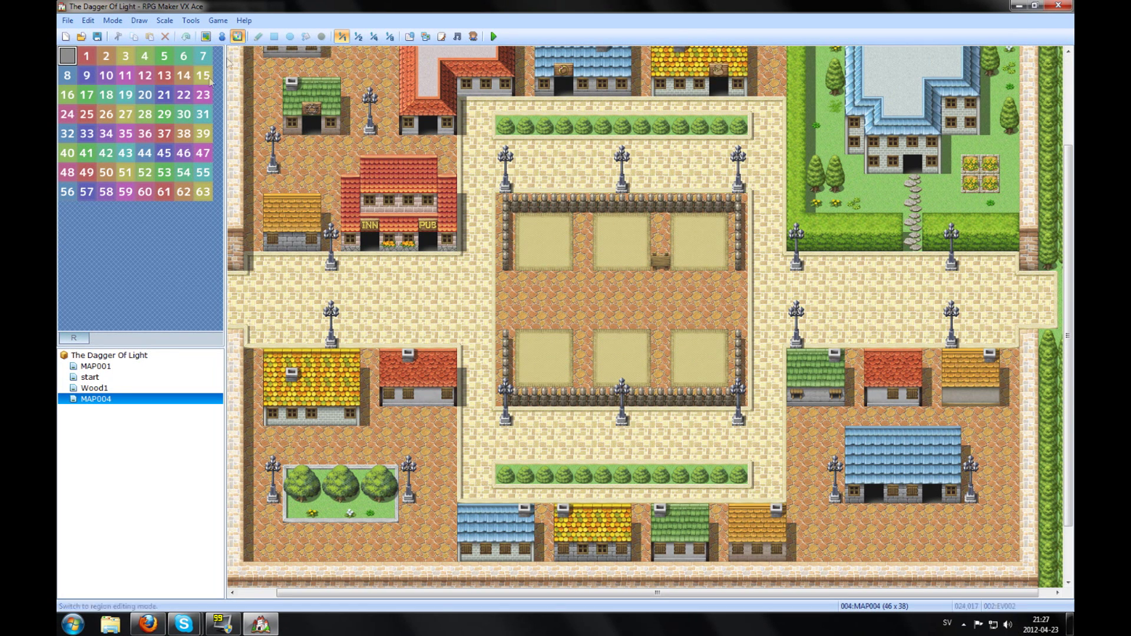
{"action": "left_click", "coordinate": [89, 56]}
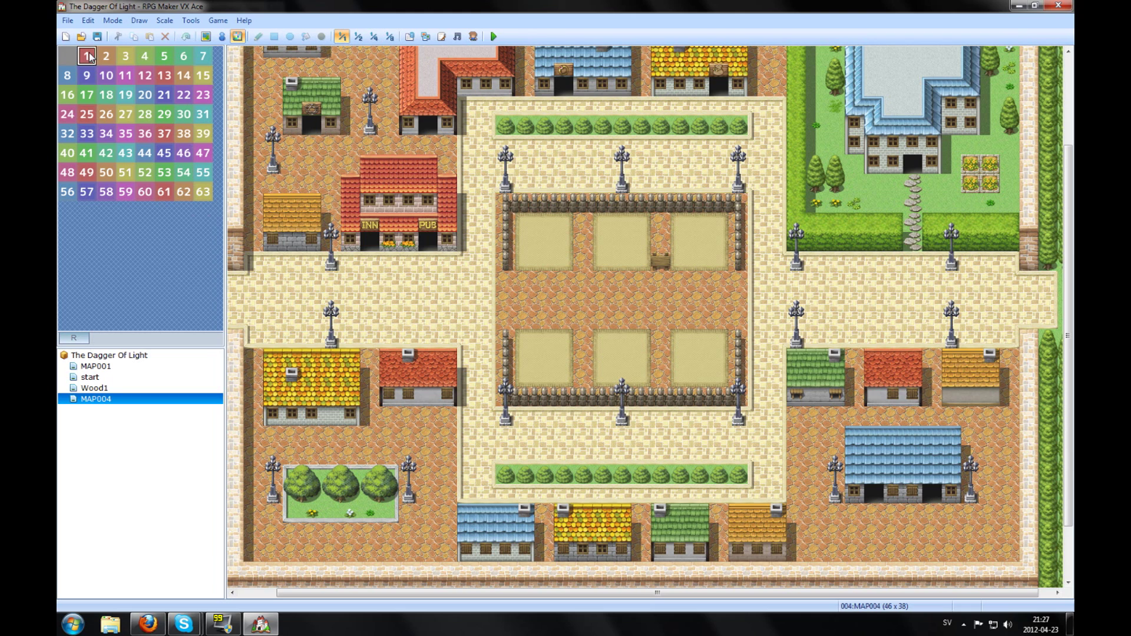
{"action": "left_click", "coordinate": [106, 56]}
{"action": "left_click", "coordinate": [144, 57]}
{"action": "left_click", "coordinate": [163, 57]}
{"action": "left_click", "coordinate": [202, 57]}
{"action": "left_click", "coordinate": [67, 75]}
{"action": "left_click", "coordinate": [202, 192]}
{"action": "left_click", "coordinate": [89, 56]}
- Paint regions 1, 2 and 3 onto the left, middle and right upper plots
{"action": "mouse_move", "coordinate": [525, 223]}
{"action": "left_mouse_down"}
{"action": "mouse_move", "coordinate": [563, 222]}
{"action": "mouse_move", "coordinate": [567, 243]}
{"action": "left_mouse_up"}
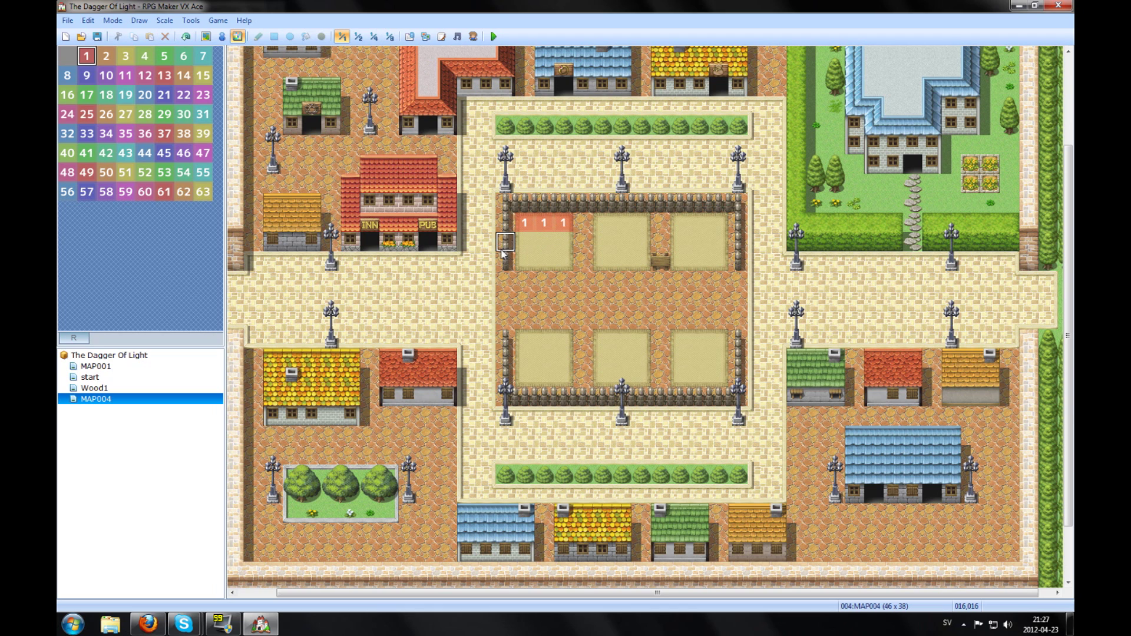
{"action": "left_click", "coordinate": [564, 243]}
{"action": "left_click_drag", "start_coordinate": [525, 261], "coordinate": [544, 261]}
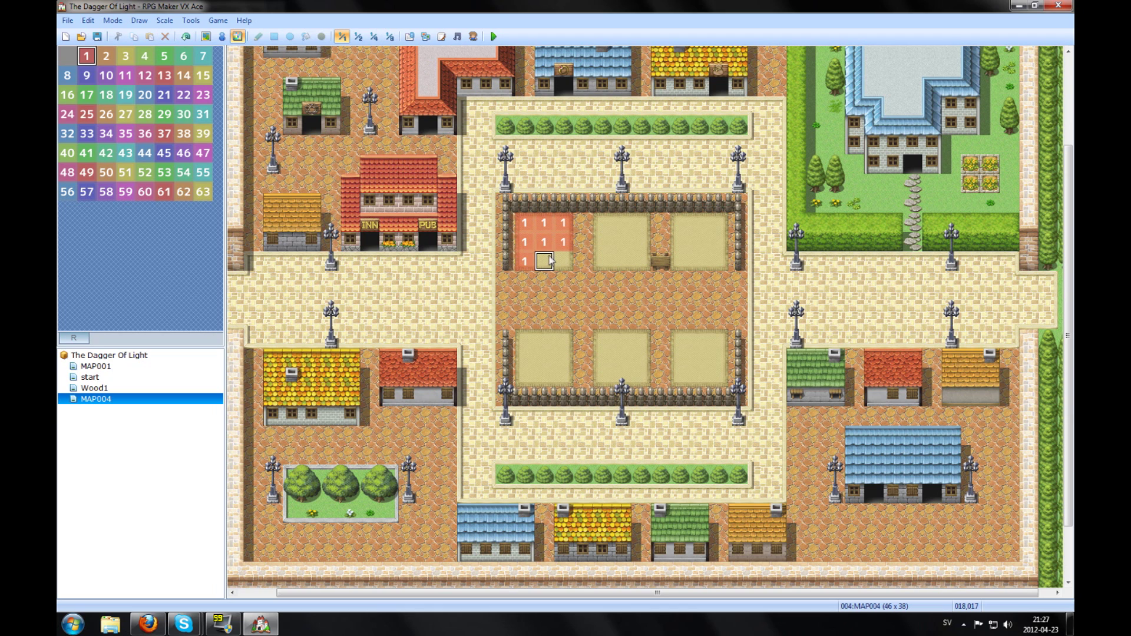
{"action": "left_click", "coordinate": [558, 257]}
{"action": "left_click", "coordinate": [106, 56]}
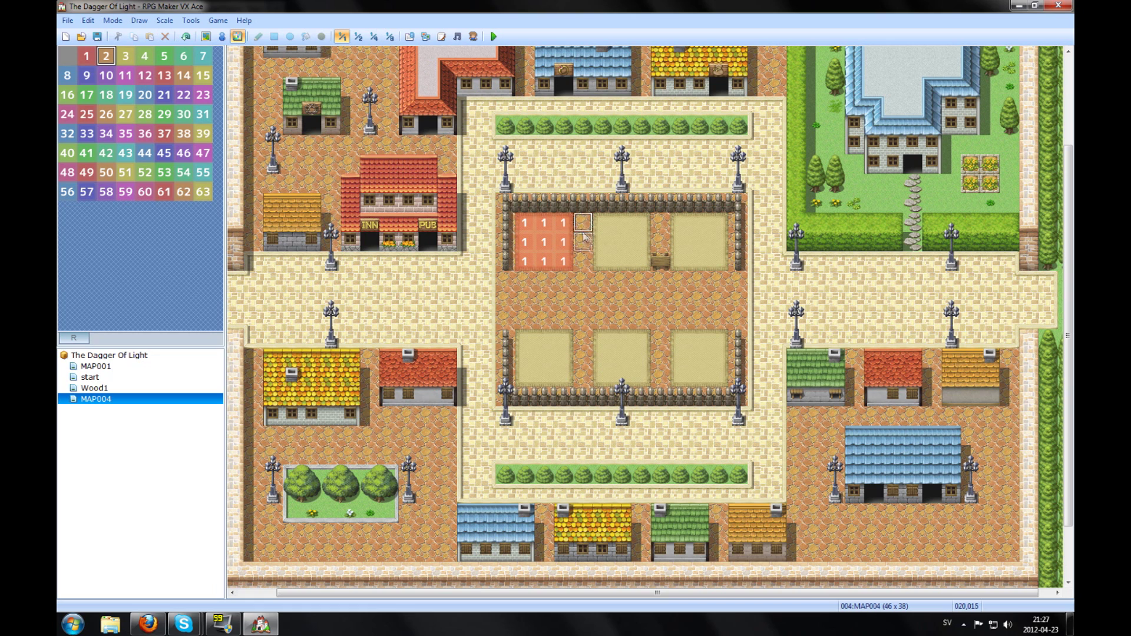
{"action": "mouse_move", "coordinate": [601, 223]}
{"action": "left_mouse_down"}
{"action": "mouse_move", "coordinate": [642, 225]}
{"action": "mouse_move", "coordinate": [624, 263]}
{"action": "left_mouse_up"}
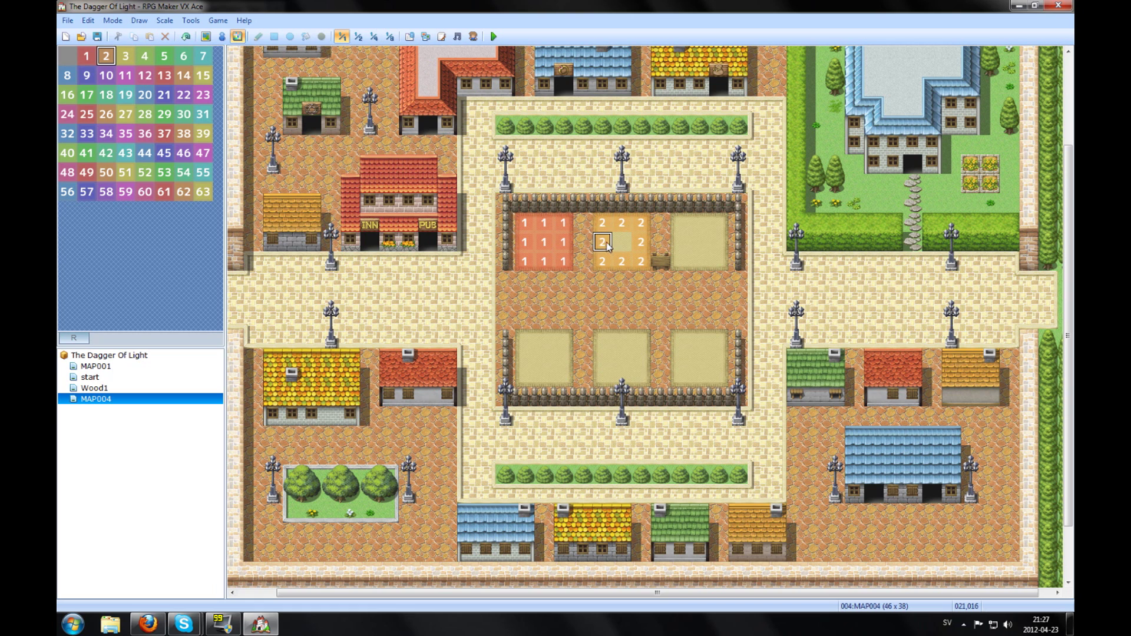
{"action": "left_click", "coordinate": [621, 242]}
{"action": "left_click", "coordinate": [126, 57]}
{"action": "left_click_drag", "start_coordinate": [679, 223], "coordinate": [733, 249]}
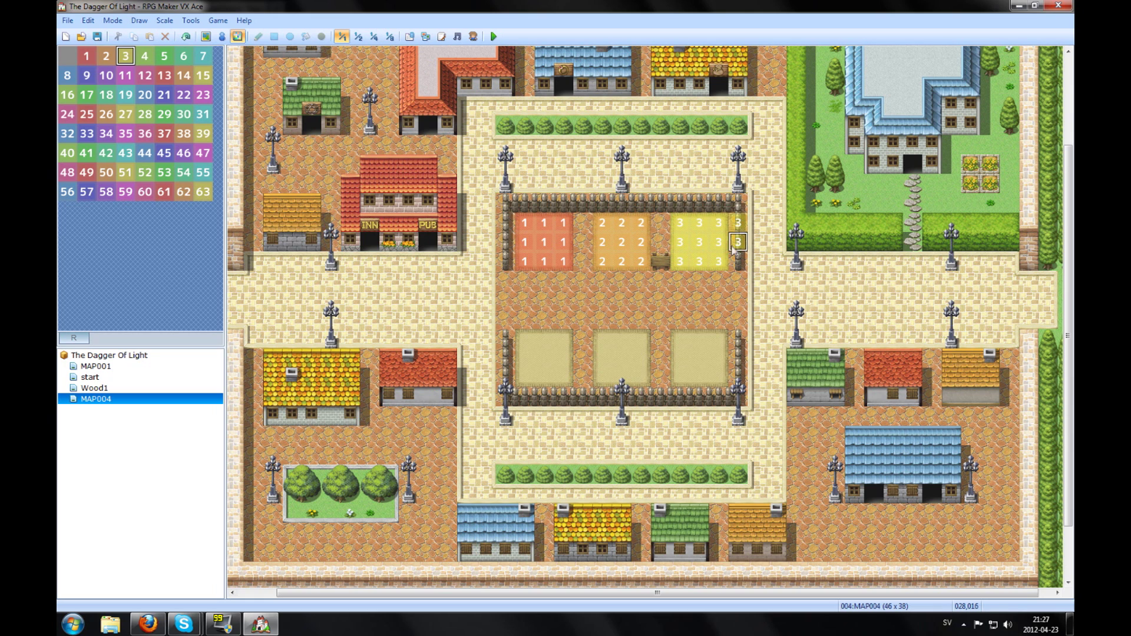
- Erase the stray region 3 tiles from the fence beside the third plot with region 0
{"action": "left_click", "coordinate": [70, 58]}
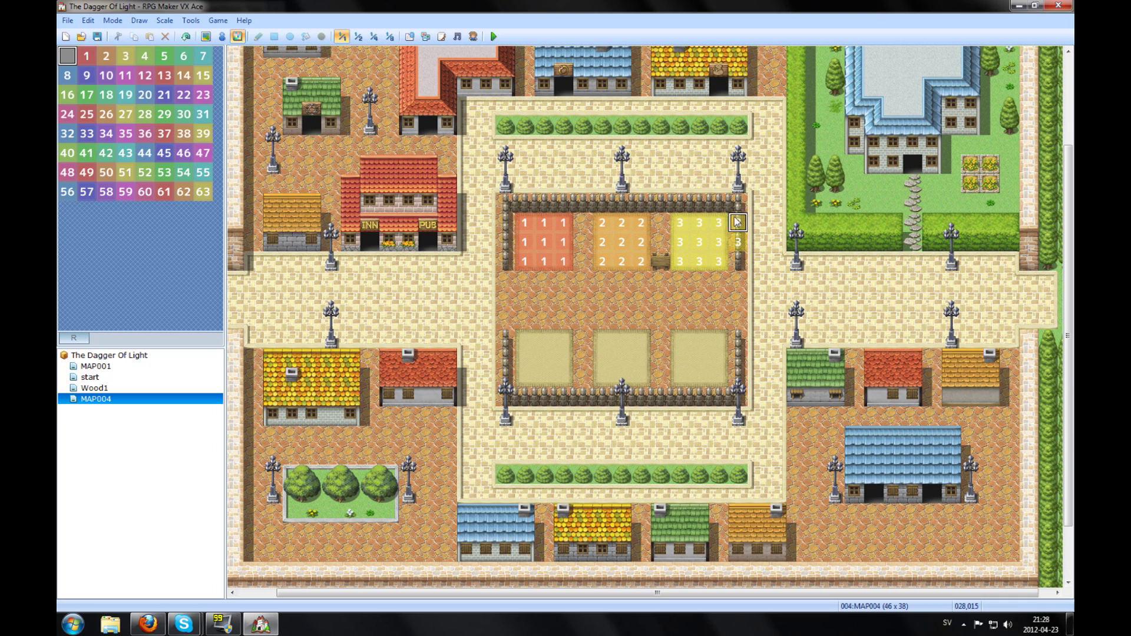
{"action": "left_click_drag", "start_coordinate": [737, 223], "coordinate": [737, 260]}
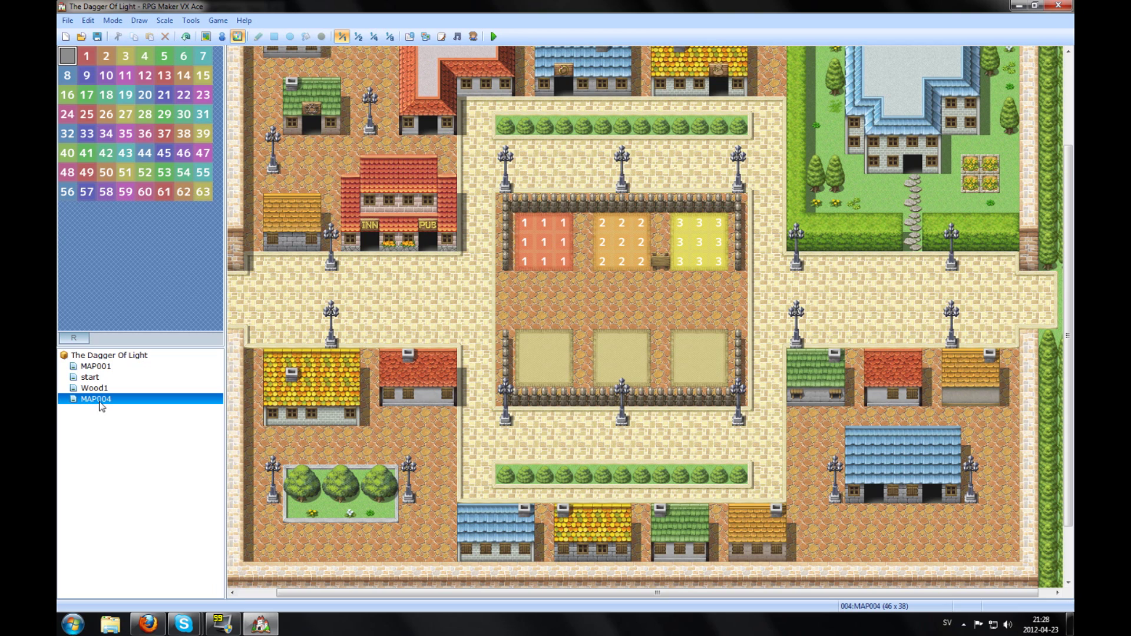
{"action": "right_click", "coordinate": [104, 403]}
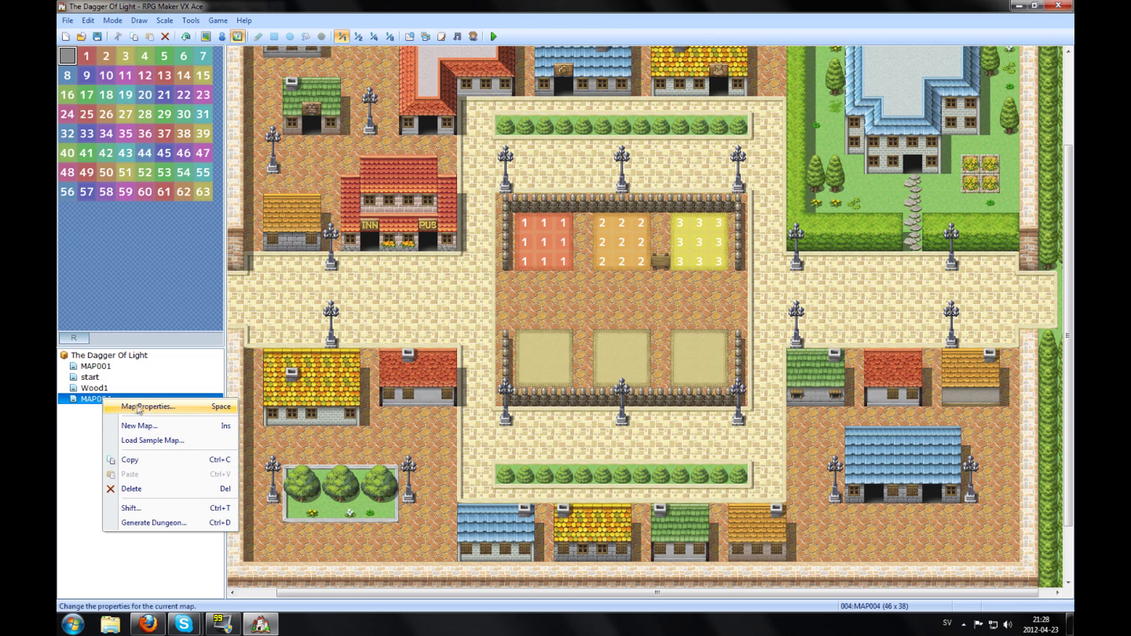
- Open MAP004's Map Properties, move the window aside, and start an entry in the first Encounters row
{"action": "left_click", "coordinate": [178, 412]}
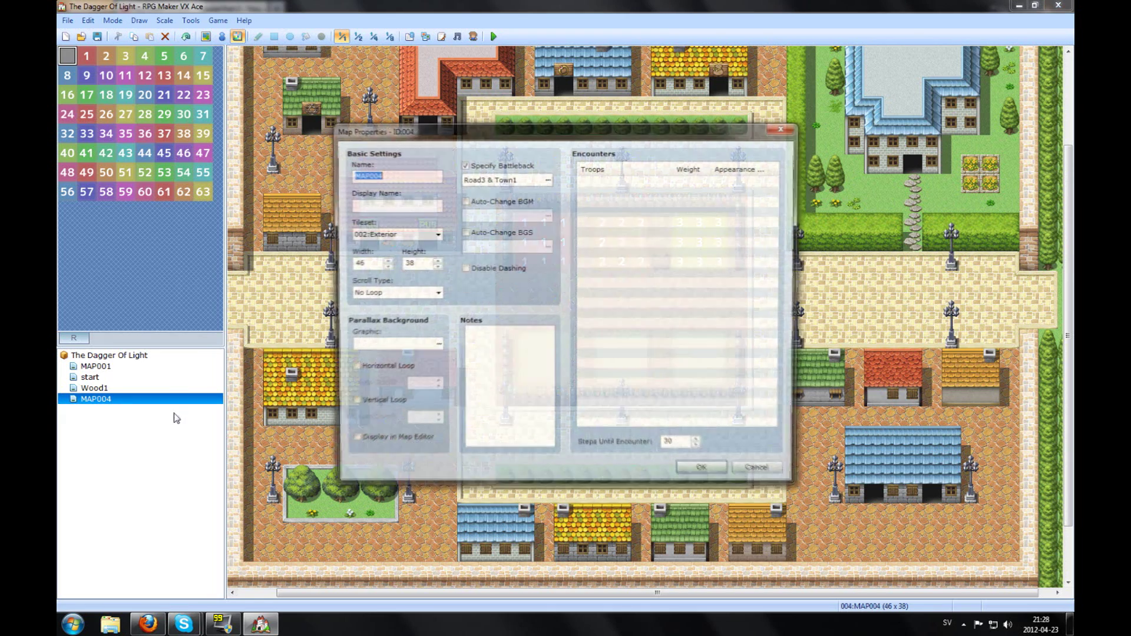
{"action": "left_click_drag", "start_coordinate": [669, 135], "coordinate": [331, 142]}
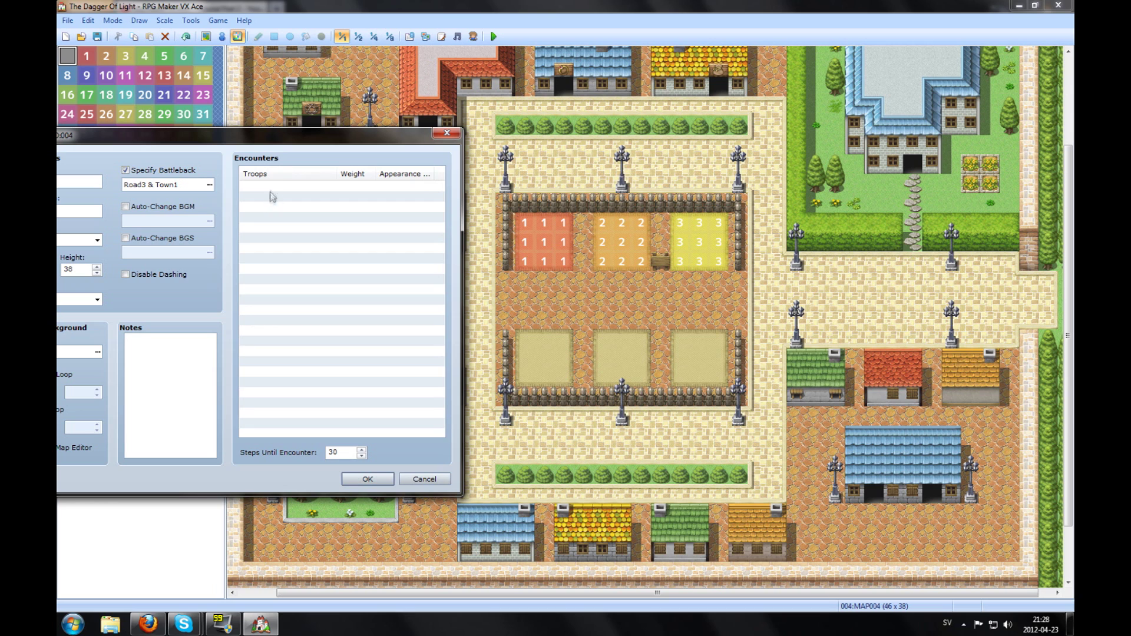
{"action": "left_click", "coordinate": [270, 189]}
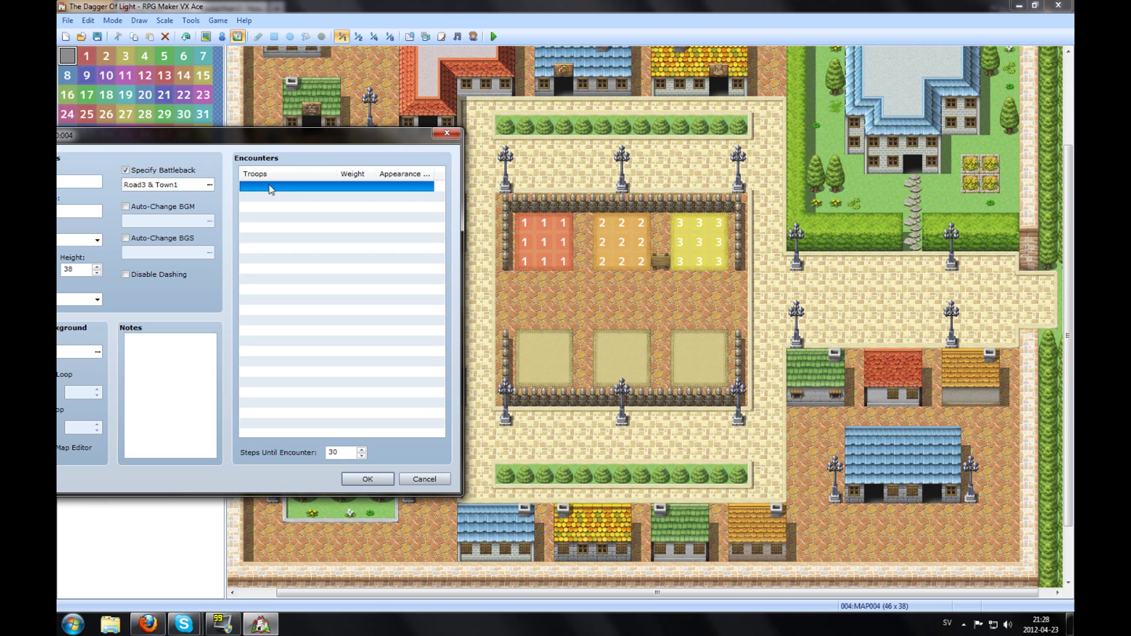
{"action": "double_click", "coordinate": [262, 188]}
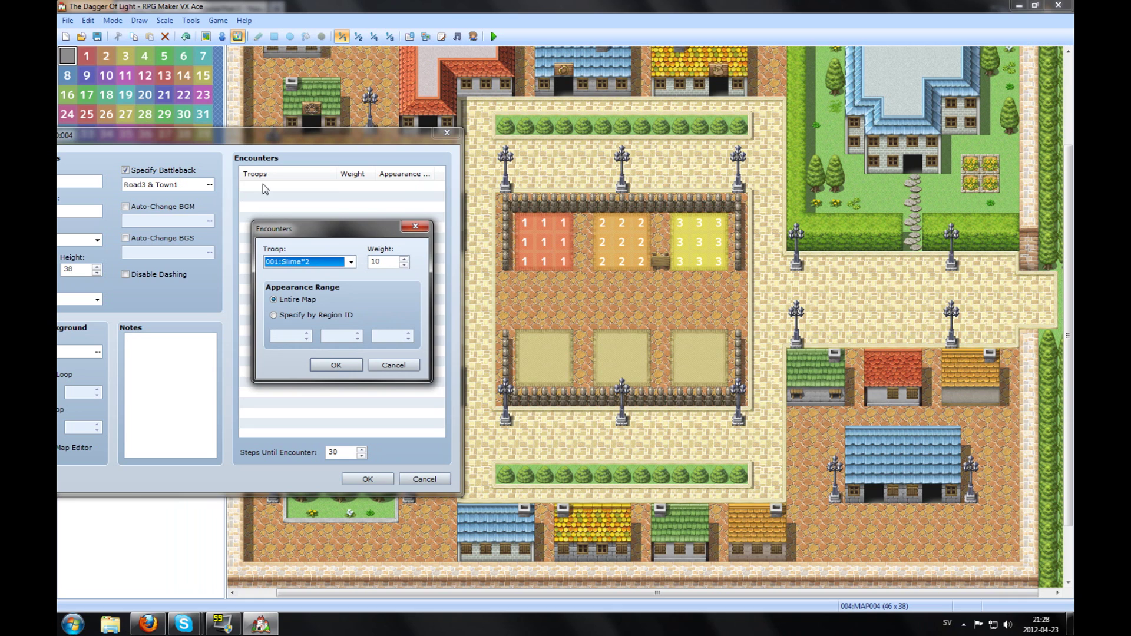
- Keep troop 001:Slime*2, restrict it to region ID 1, and confirm the encounter
{"action": "left_click_drag", "start_coordinate": [310, 238], "coordinate": [314, 210]}
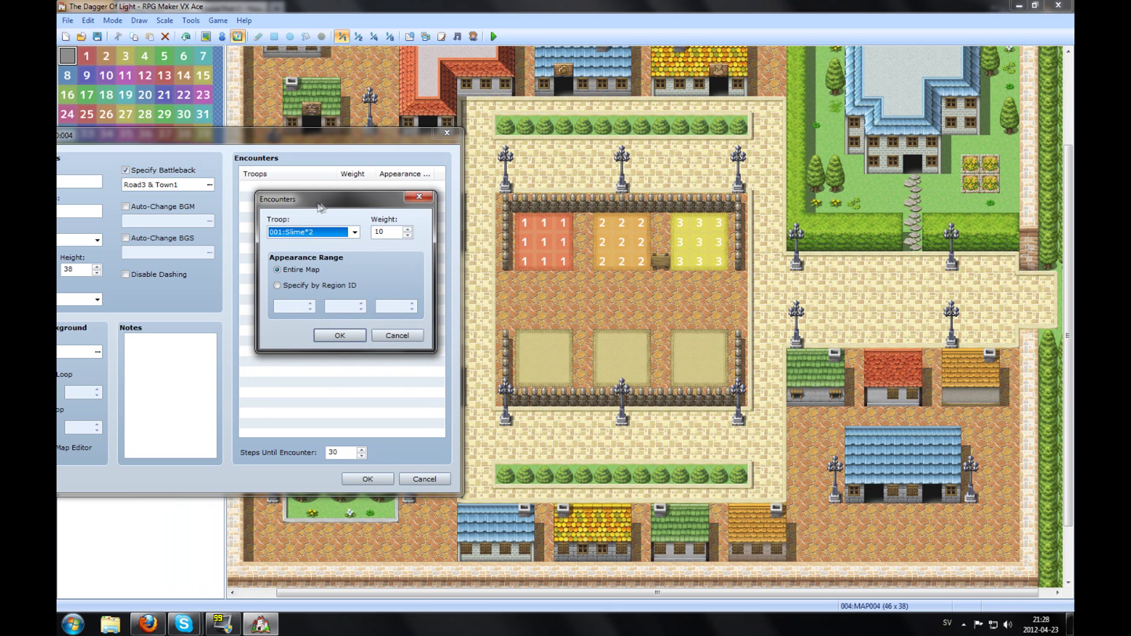
{"action": "left_click", "coordinate": [333, 232]}
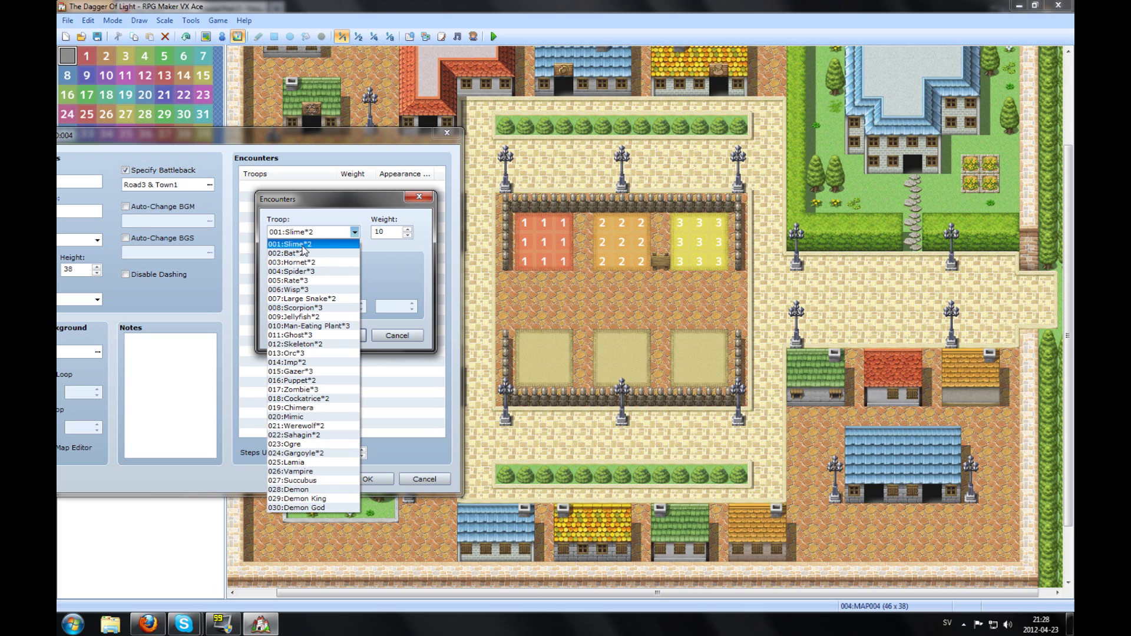
{"action": "left_click", "coordinate": [304, 248]}
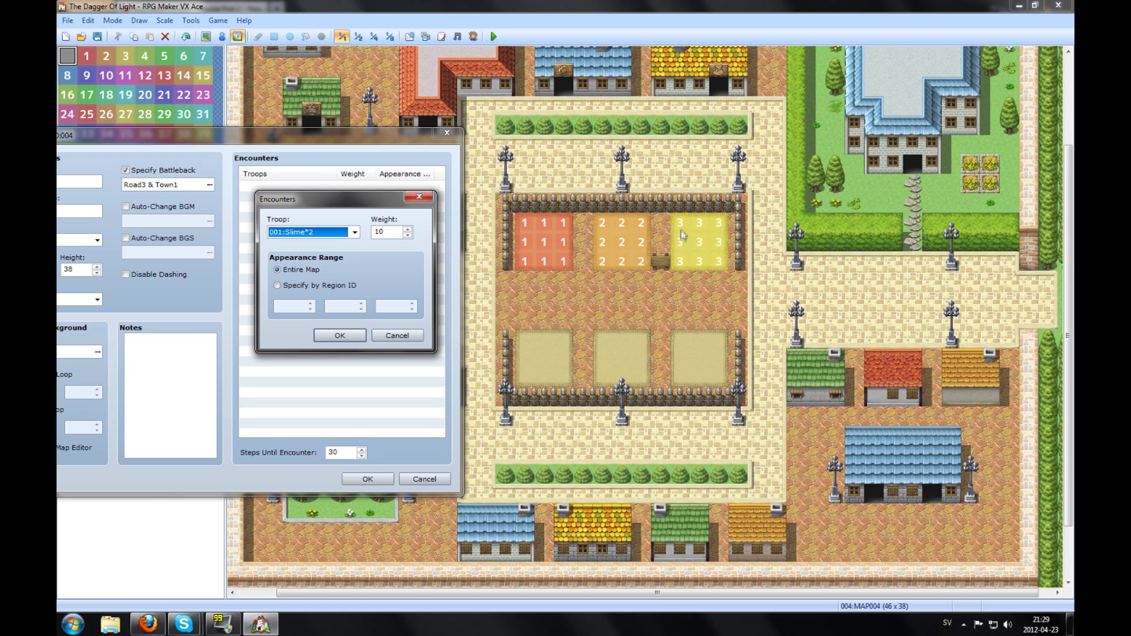
{"action": "left_click", "coordinate": [277, 285]}
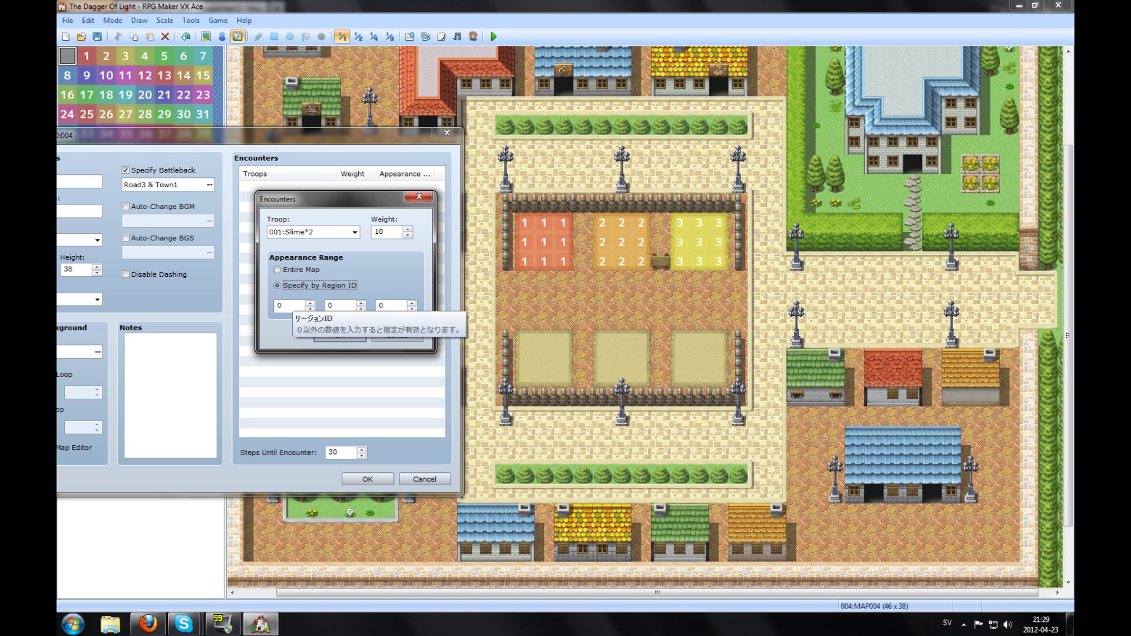
{"action": "key", "text": "Tab"}
{"action": "type", "text": "1"}
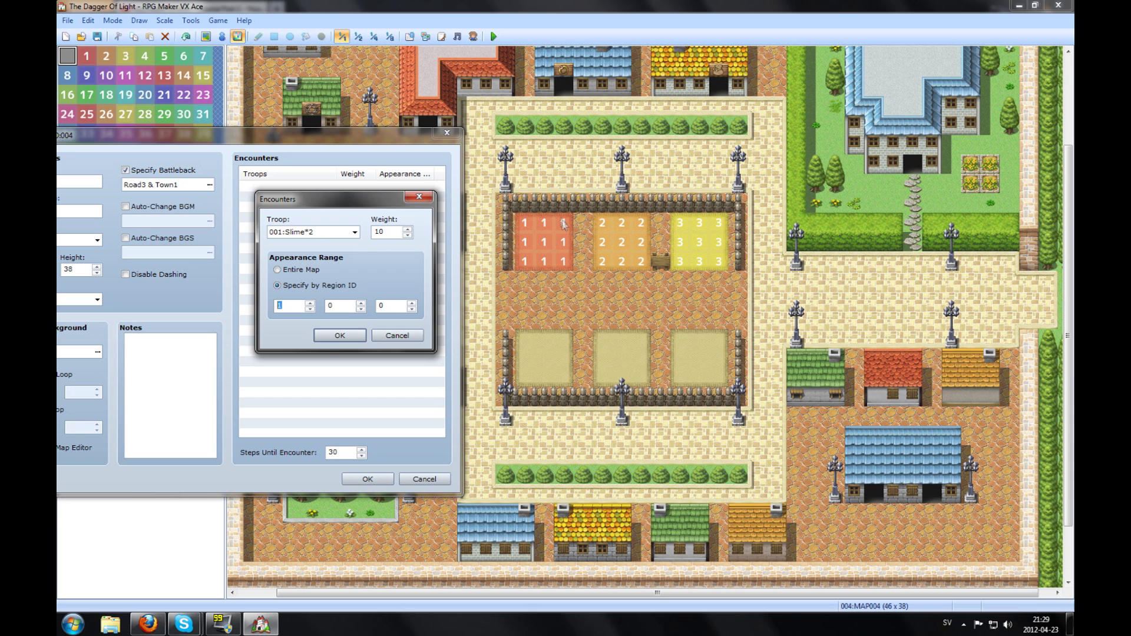
{"action": "left_click", "coordinate": [340, 335]}
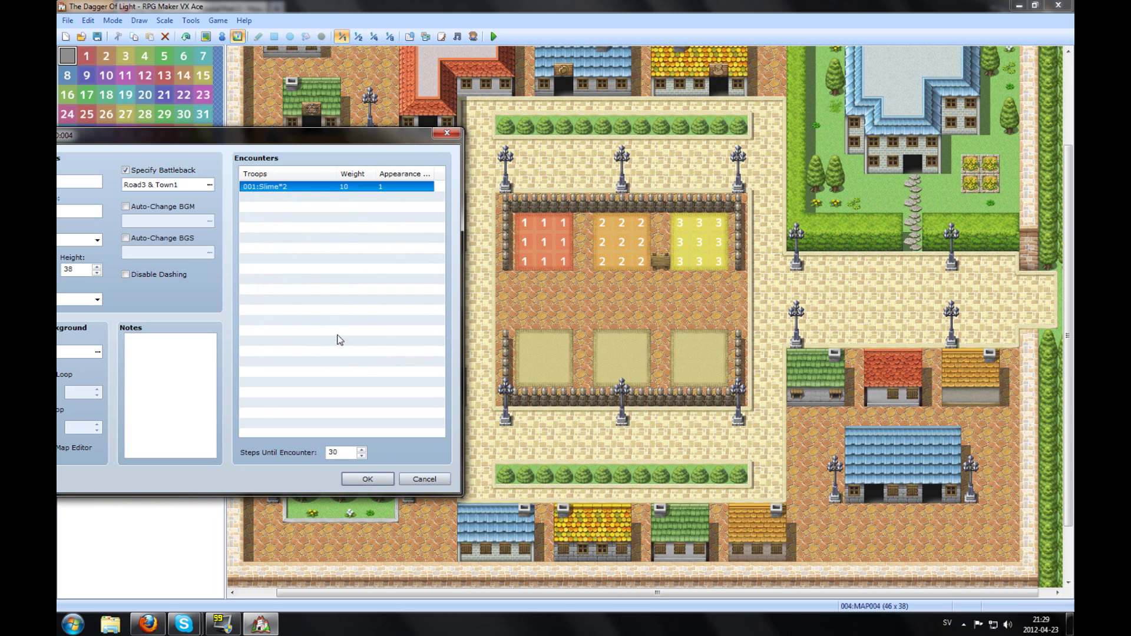
{"action": "double_click", "coordinate": [295, 208]}
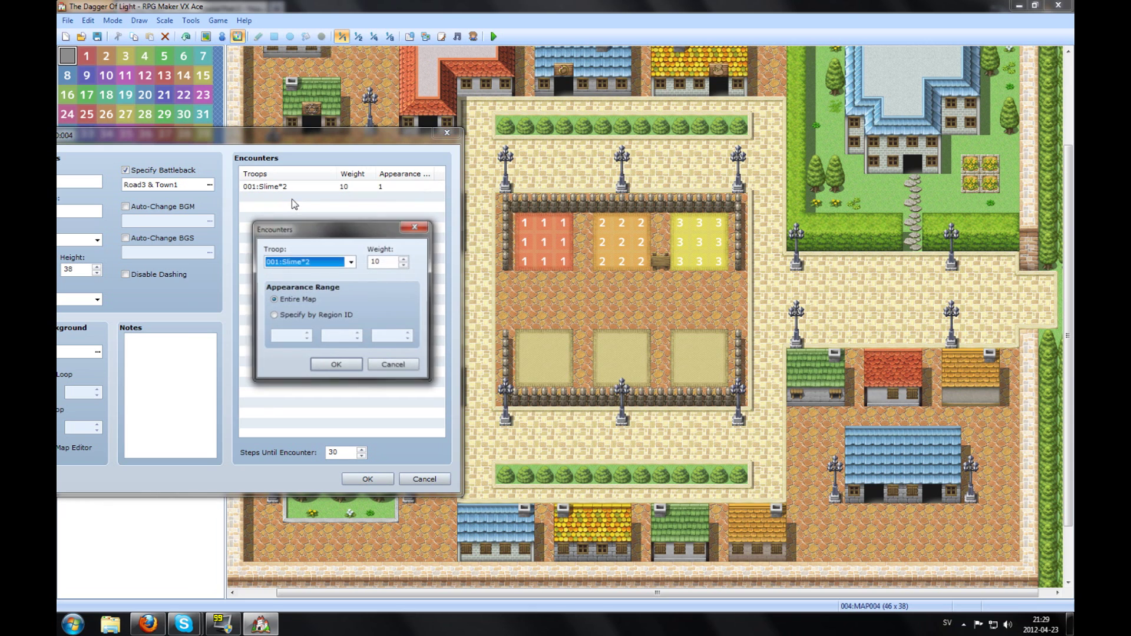
- Add a 002:Bat*2 encounter restricted to region IDs 2 and 3
{"action": "left_click", "coordinate": [350, 262]}
{"action": "left_click", "coordinate": [292, 284]}
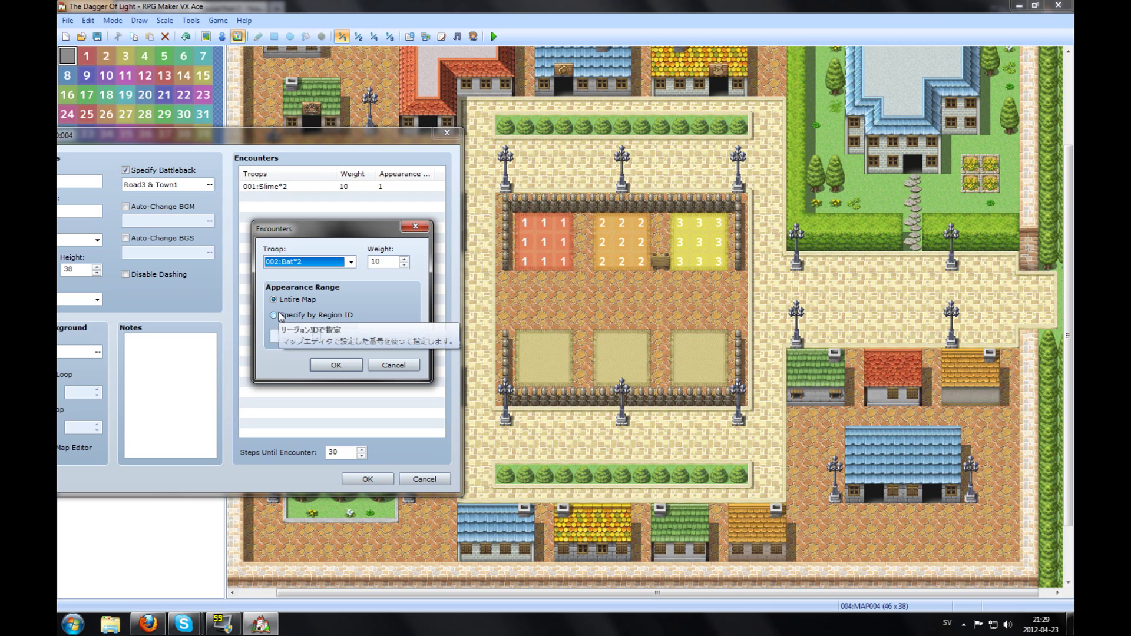
{"action": "left_click", "coordinate": [276, 316]}
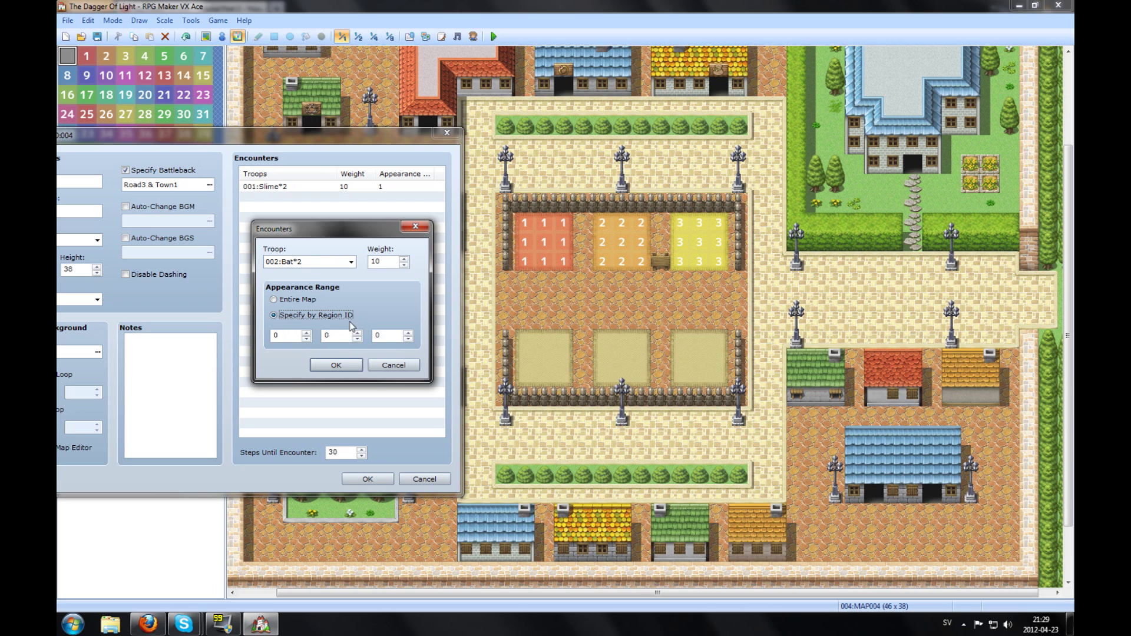
{"action": "key", "text": "Tab"}
{"action": "double_click", "coordinate": [306, 336]}
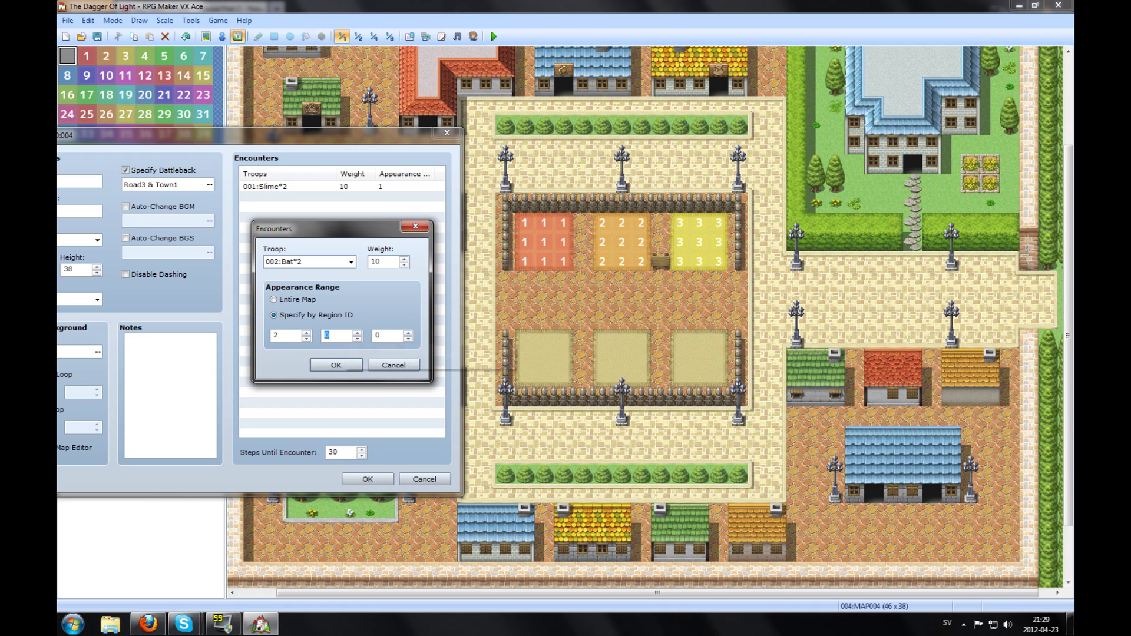
{"action": "type", "text": "3"}
{"action": "left_click", "coordinate": [340, 366]}
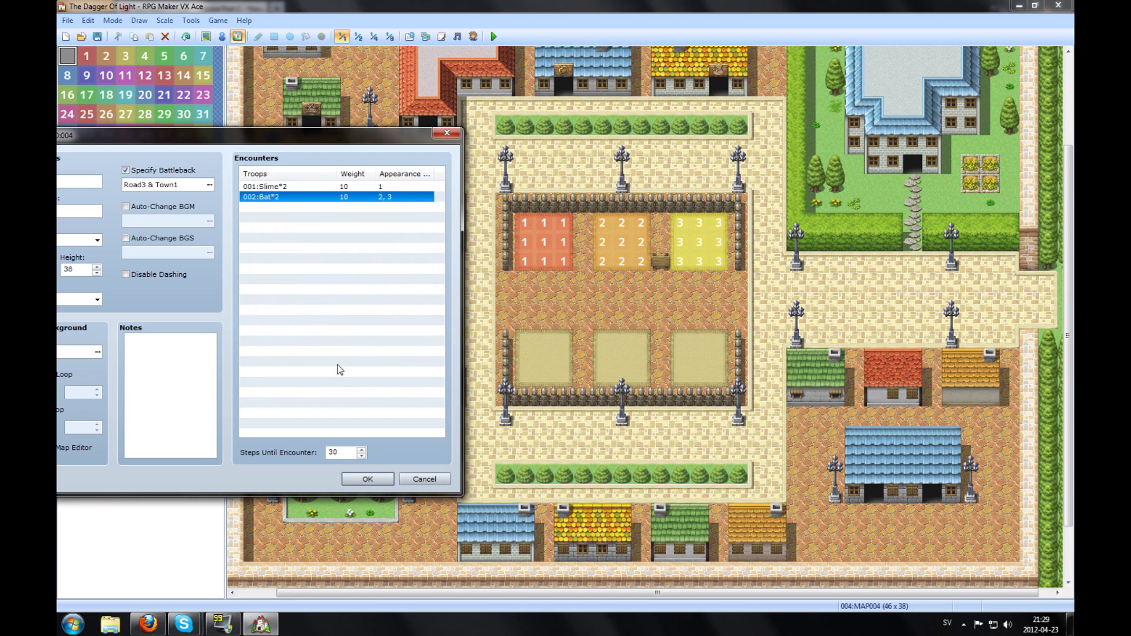
- Apply the map properties, switch to Event mode, and launch a playtest
{"action": "left_click", "coordinate": [368, 479]}
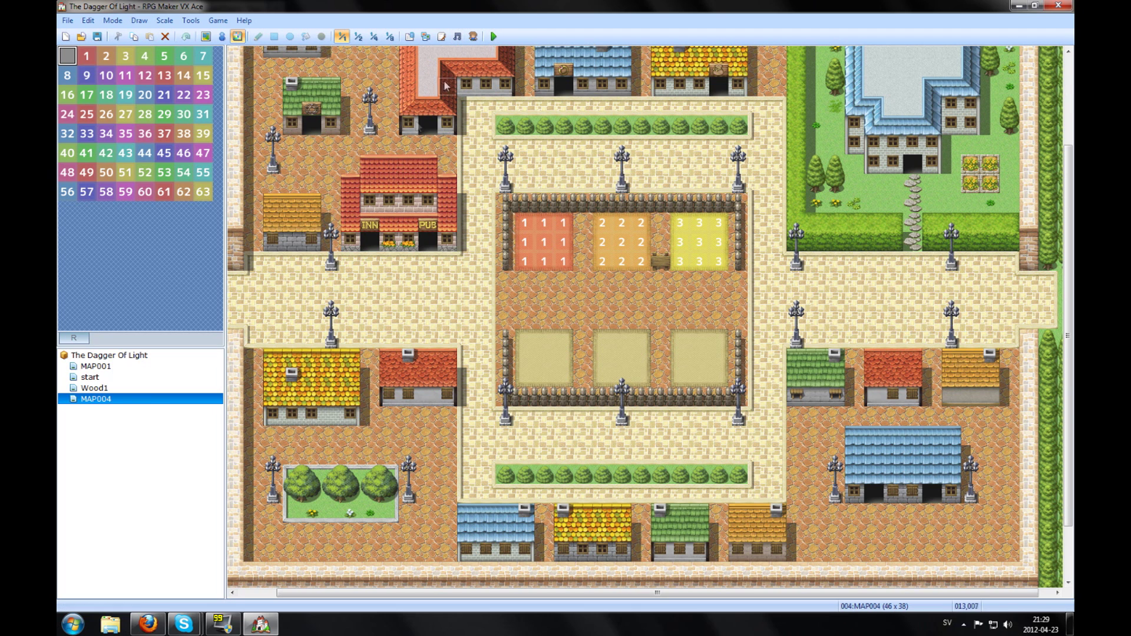
{"action": "left_click", "coordinate": [222, 36]}
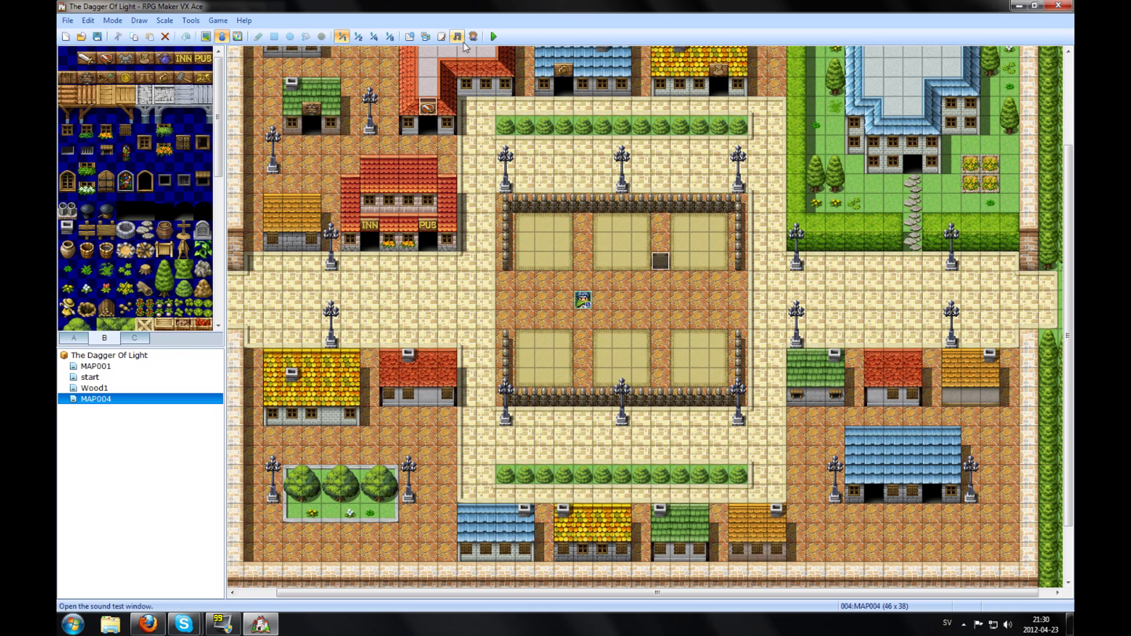
{"action": "left_click", "coordinate": [496, 37]}
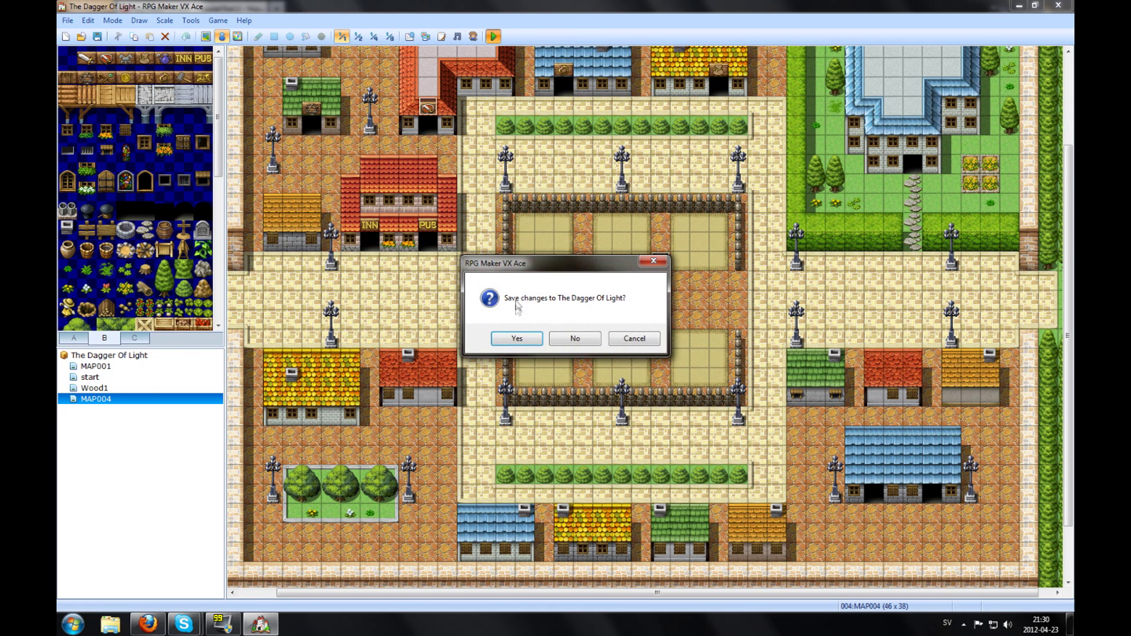
- Save, start a new game, and walk into a garden plot until a slime battle triggers
{"action": "left_click", "coordinate": [516, 336]}
{"action": "key", "text": "Return"}
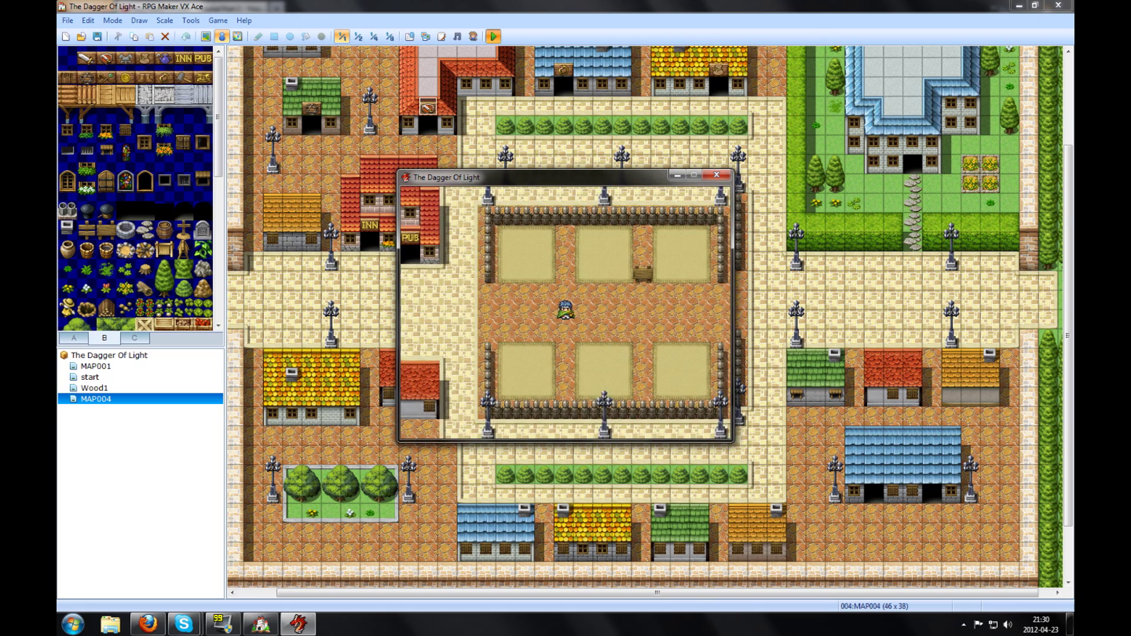
{"action": "key", "text": "Up"}
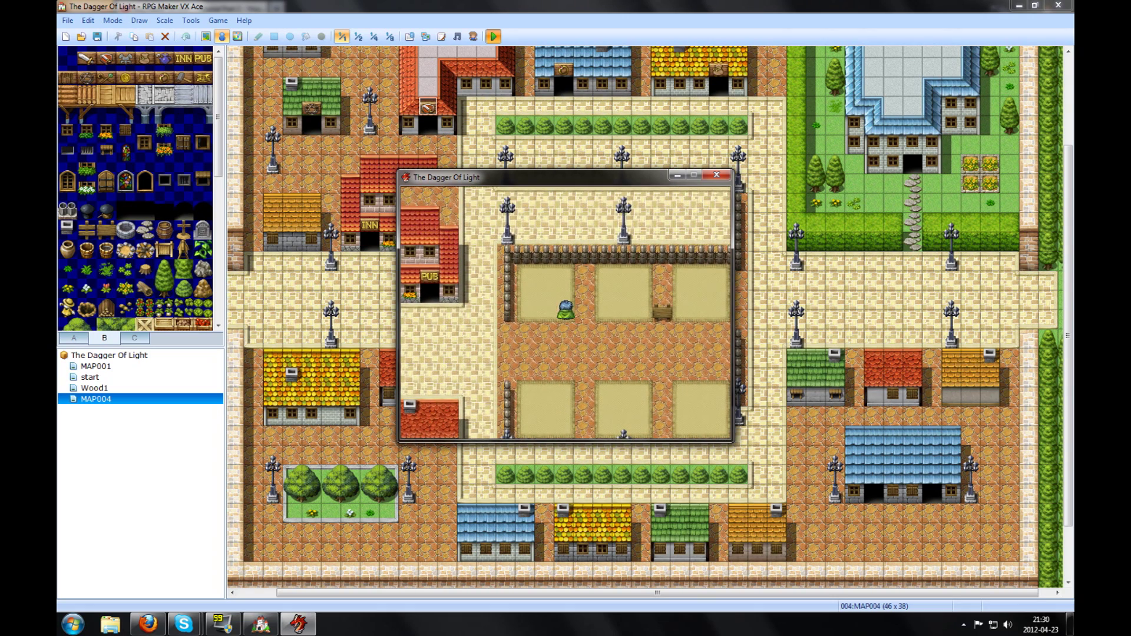
{"action": "key", "text": "Left"}
{"action": "key", "text": "Down"}
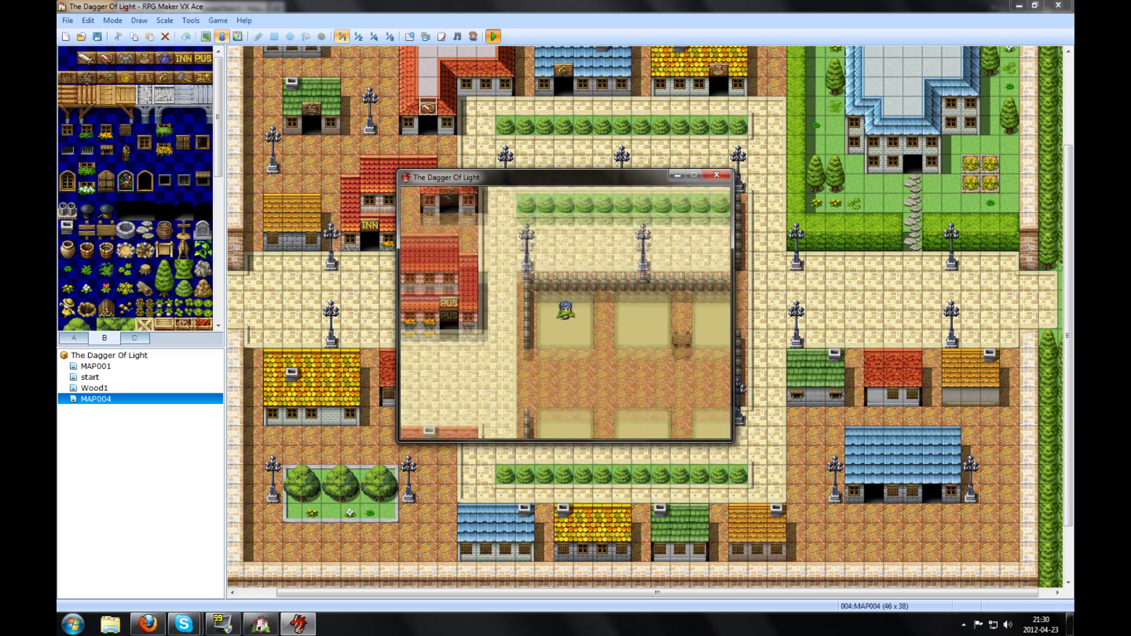
{"action": "key", "text": "Up"}
{"action": "key", "text": "Up"}
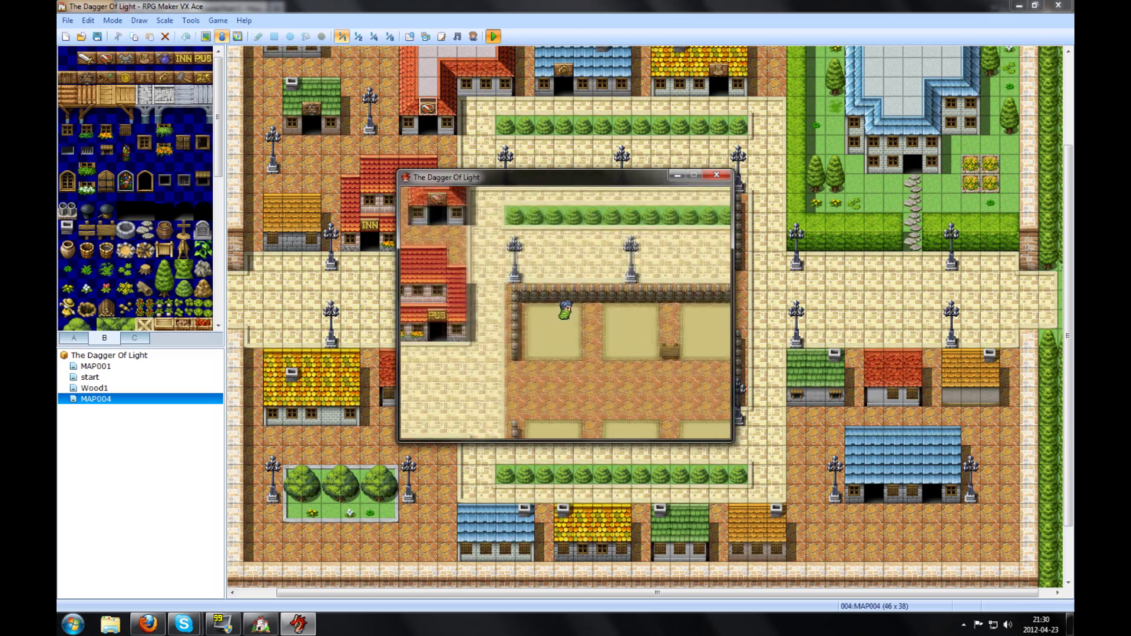
{"action": "key", "text": "Left"}
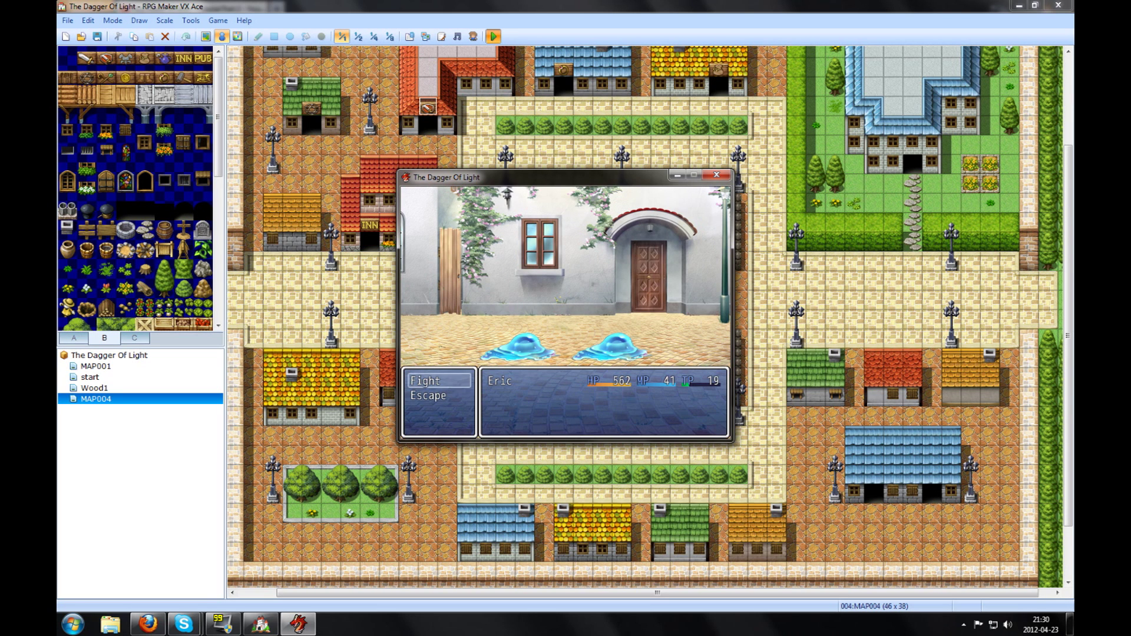
- Leave the slime battle and walk to another garden plot until a bat battle starts
{"action": "key", "text": "Return"}
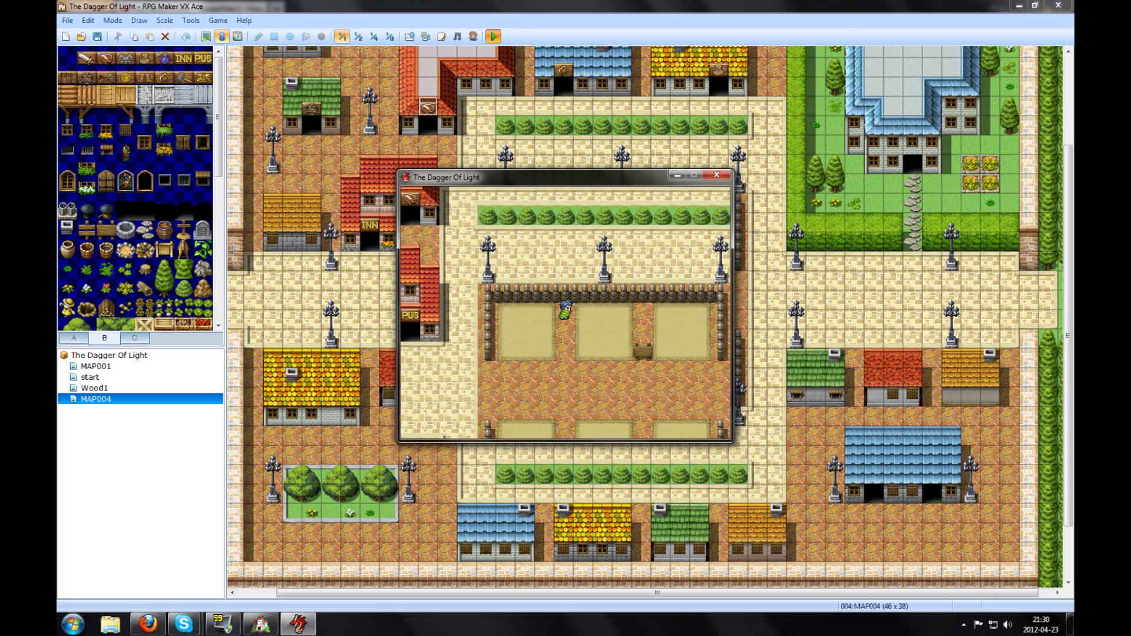
{"action": "key", "text": "Right"}
{"action": "key", "text": "Down"}
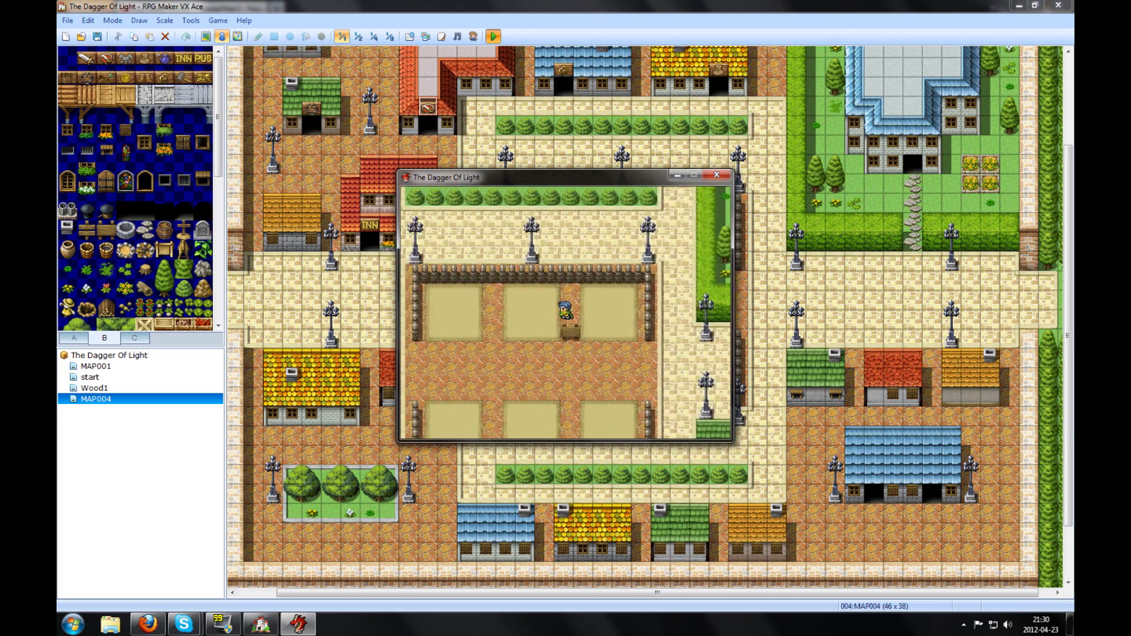
{"action": "key", "text": "Left"}
{"action": "key", "text": "Up"}
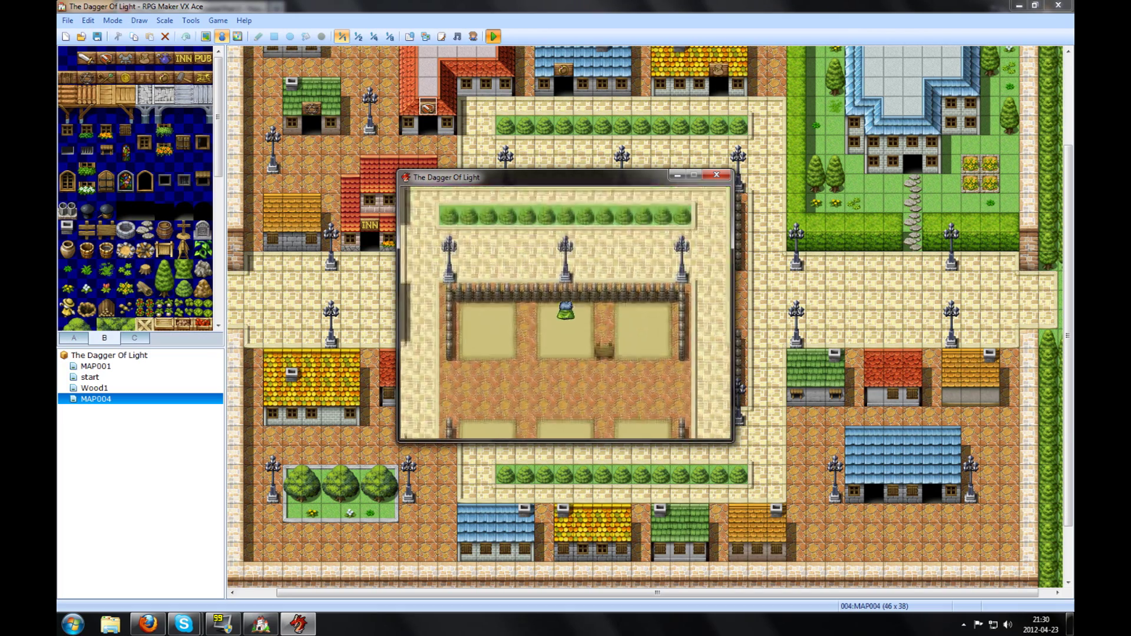
{"action": "key", "text": "Right"}
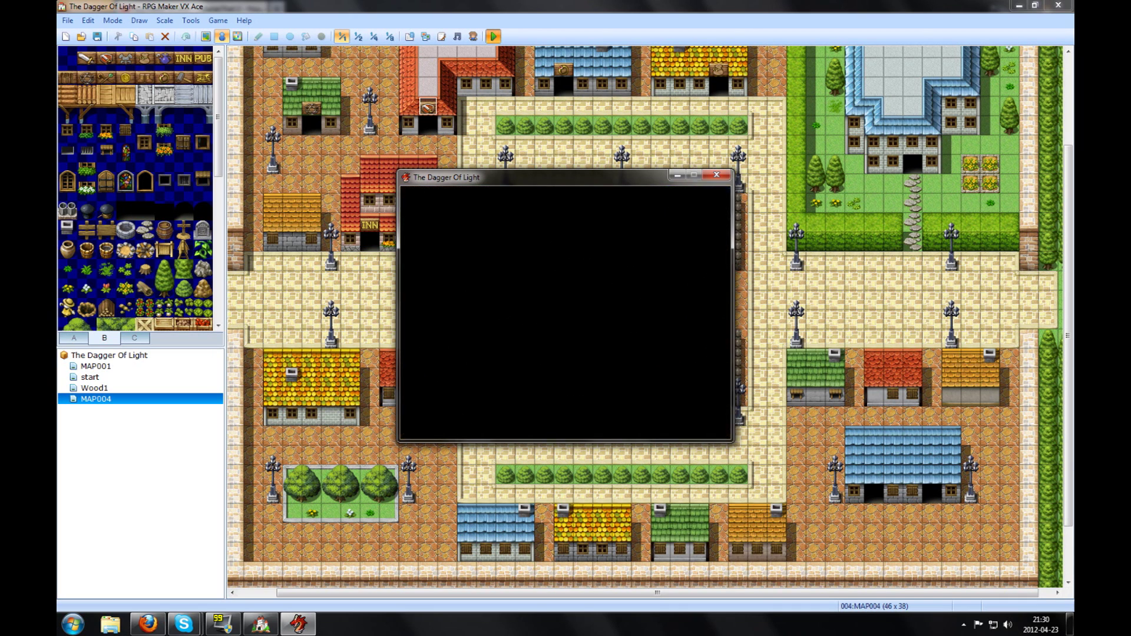
- Escape the two-bat battle and close the test game window
{"action": "key", "text": "Return"}
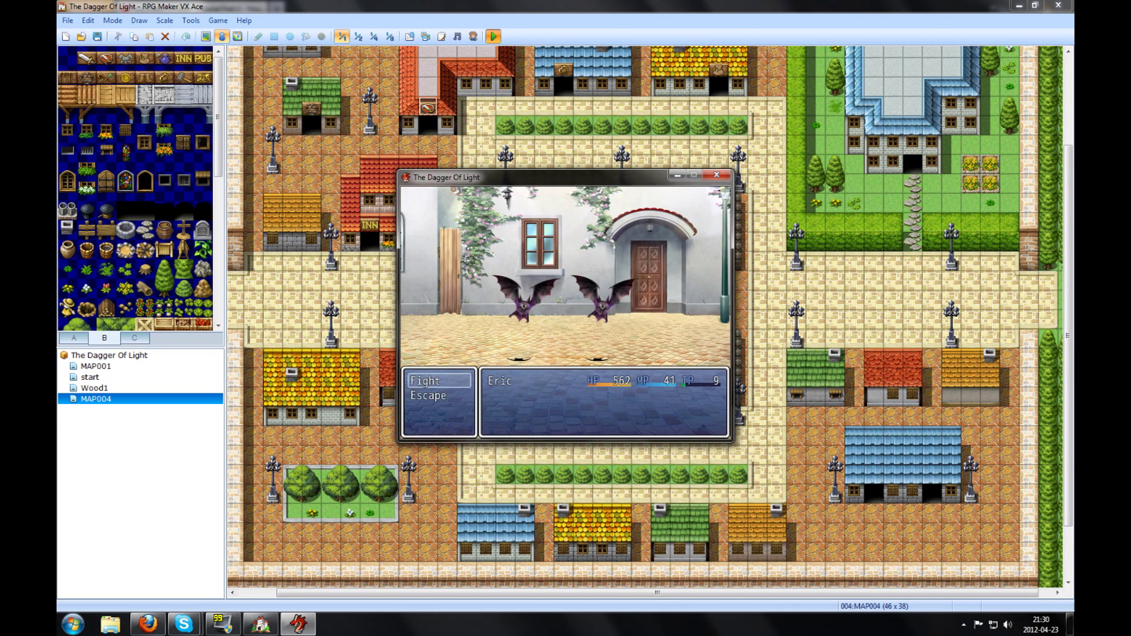
{"action": "key", "text": "Down"}
{"action": "key", "text": "Return"}
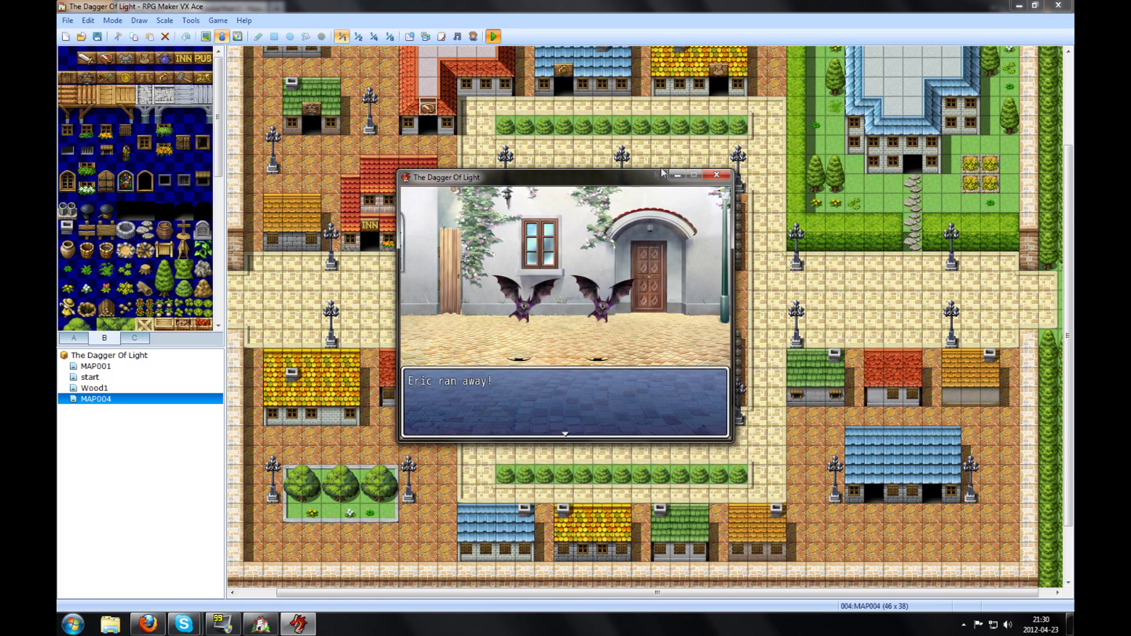
{"action": "left_click", "coordinate": [712, 177]}
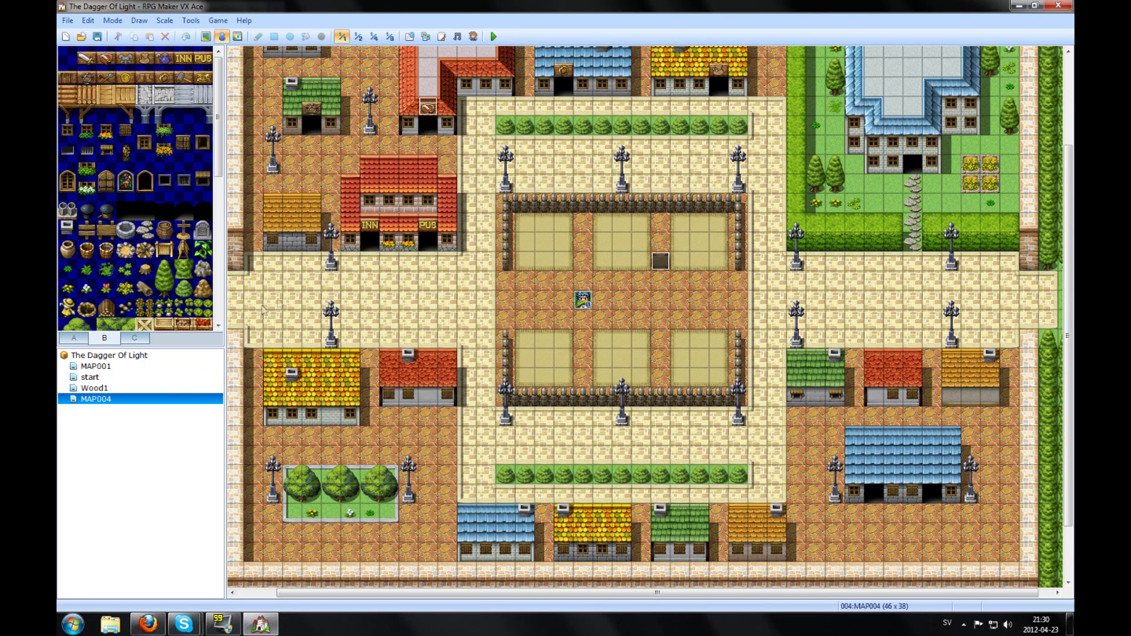
{"action": "right_click", "coordinate": [96, 401]}
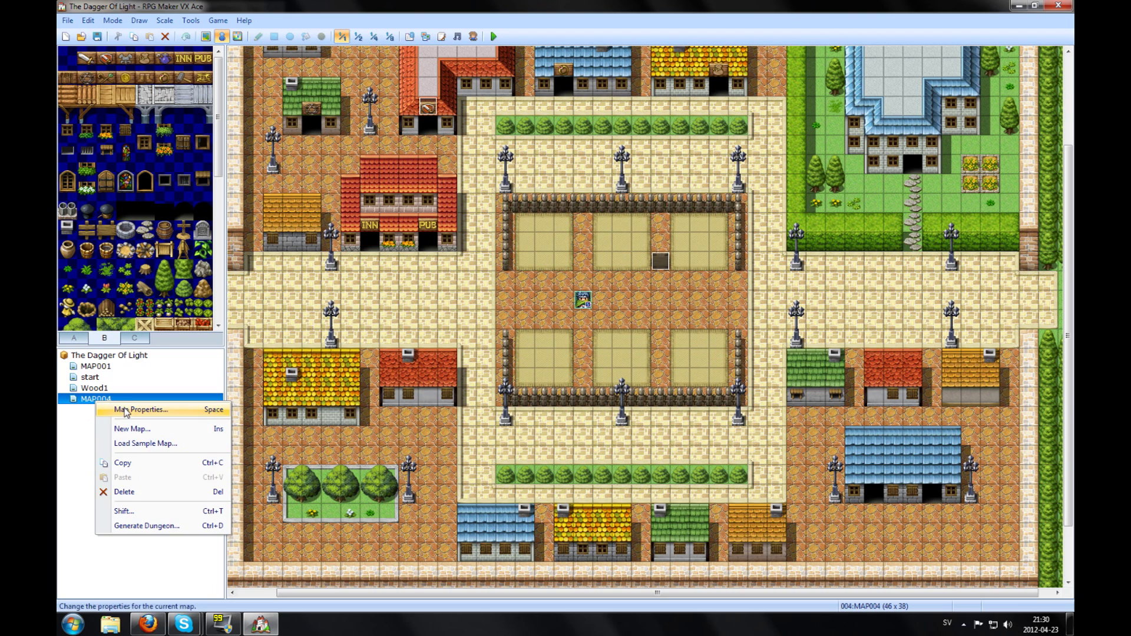
{"action": "left_click", "coordinate": [132, 409]}
{"action": "left_click_drag", "start_coordinate": [610, 138], "coordinate": [377, 130]}
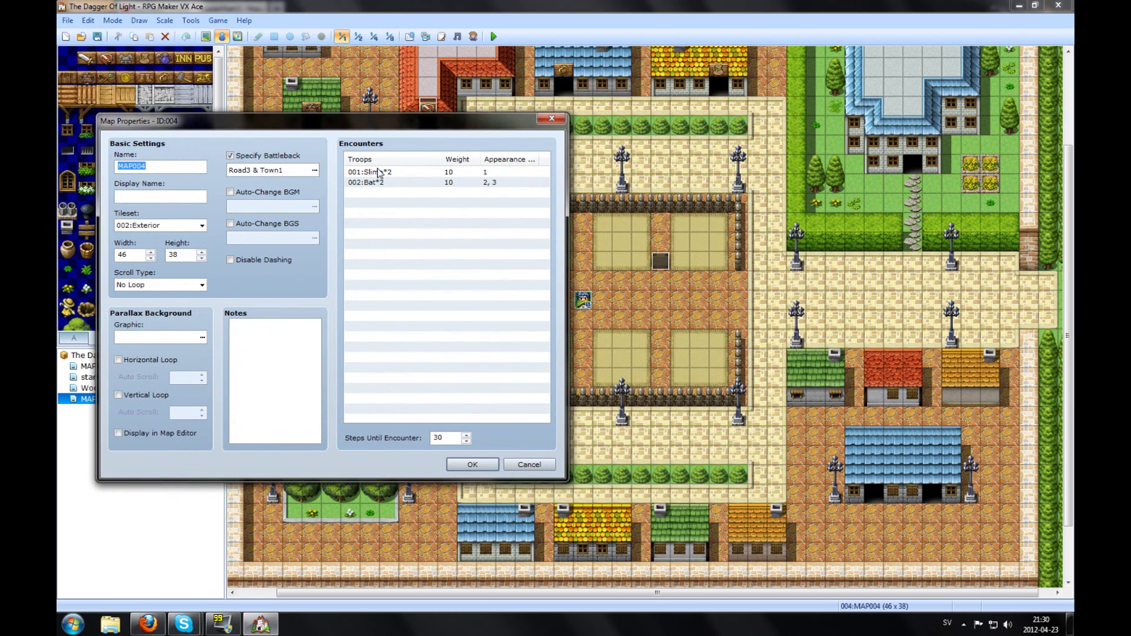
{"action": "right_click", "coordinate": [378, 171]}
{"action": "left_click", "coordinate": [408, 178]}
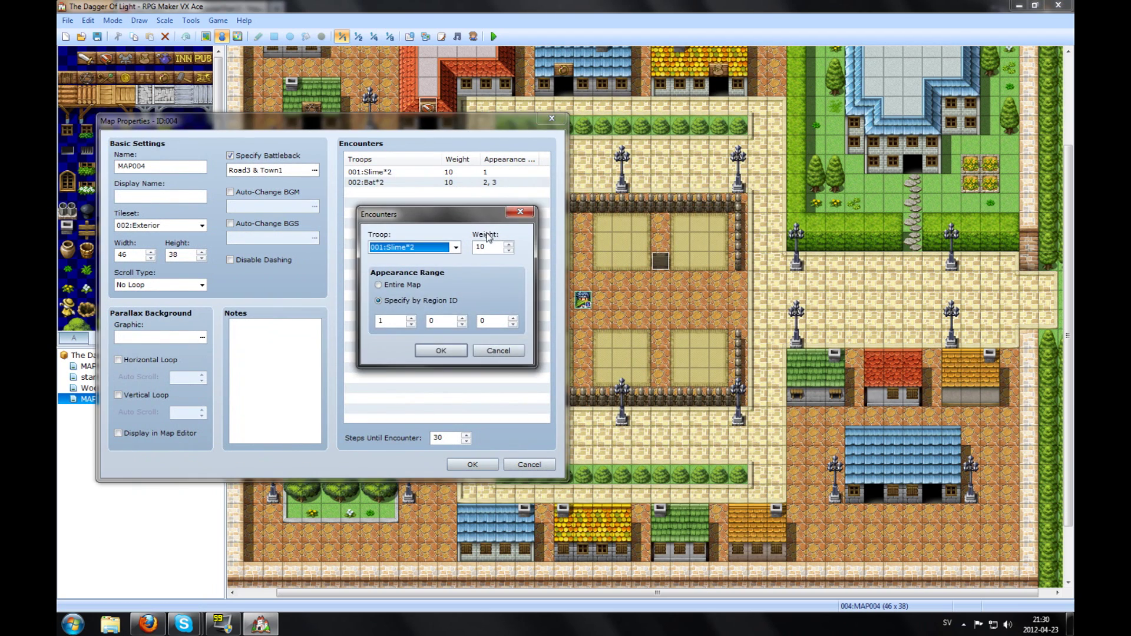
{"action": "key", "text": "Tab"}
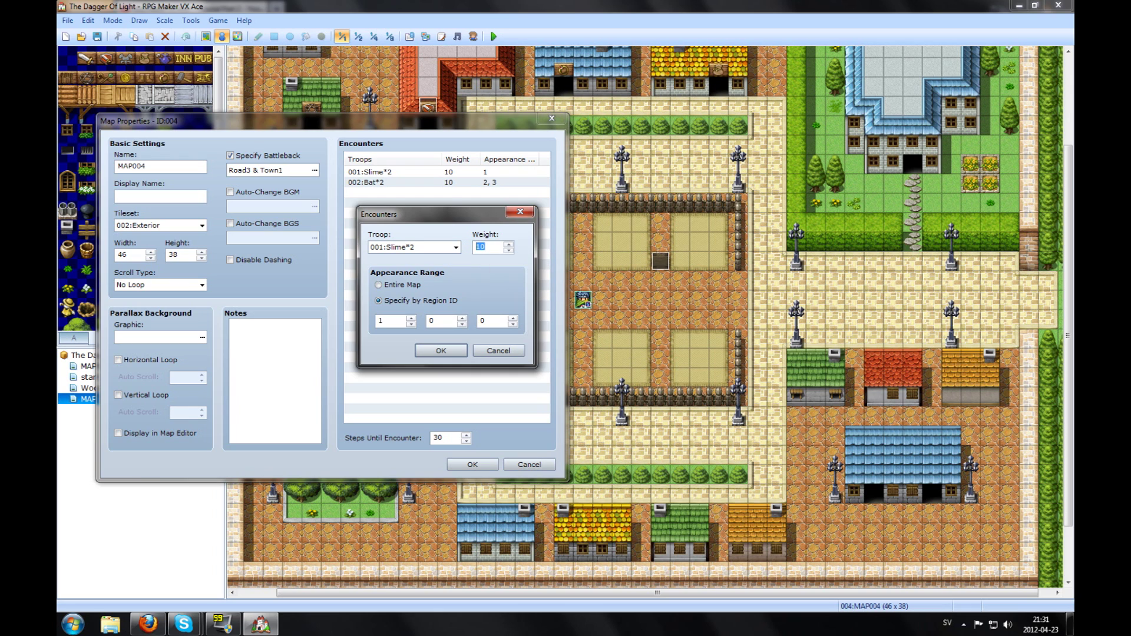
{"action": "key", "text": "Tab"}
{"action": "left_click", "coordinate": [497, 351]}
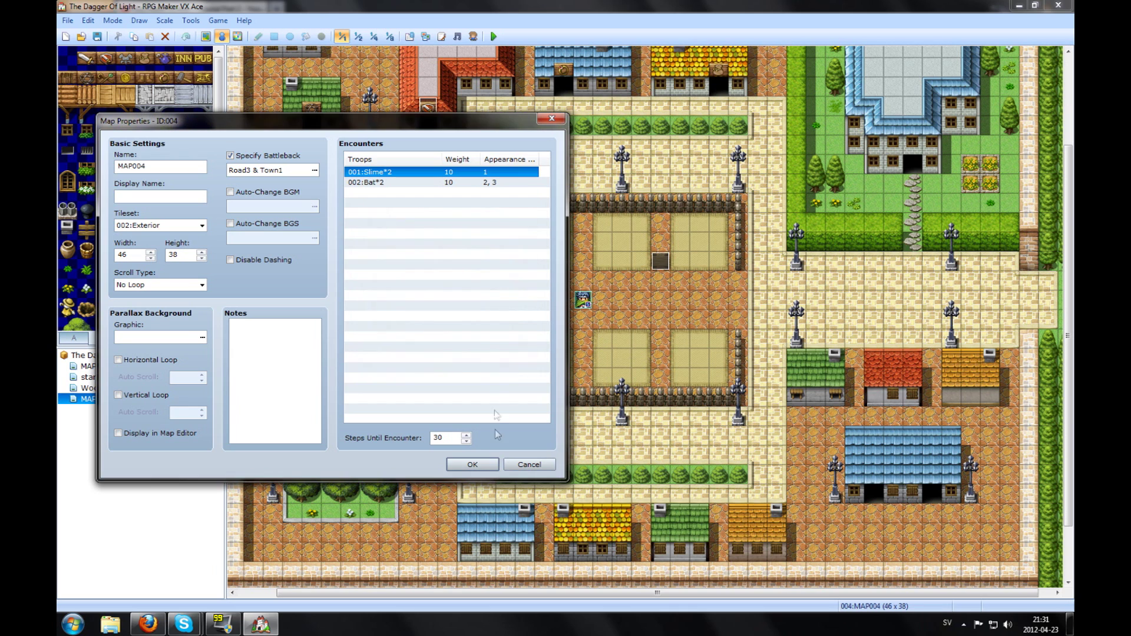
{"action": "left_click", "coordinate": [517, 464]}
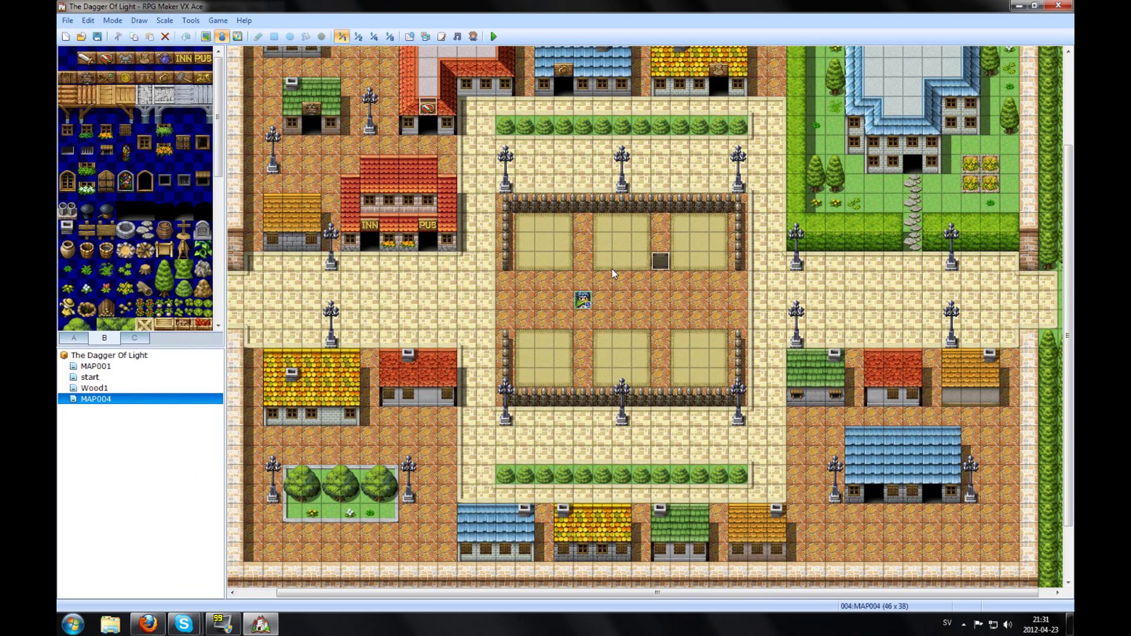